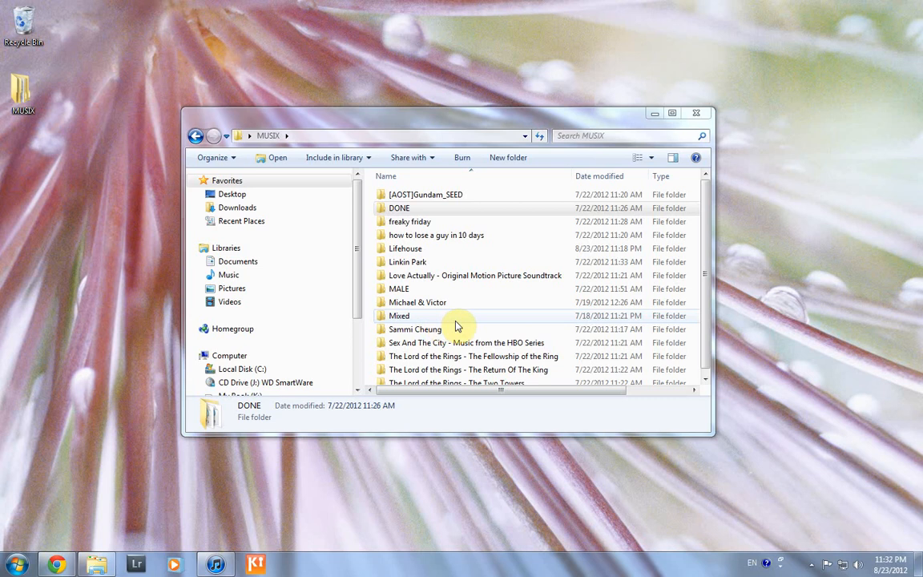
# Open the Mixed folder and widen the Explorer window to reveal file sizes
pyautogui.click(490, 329)
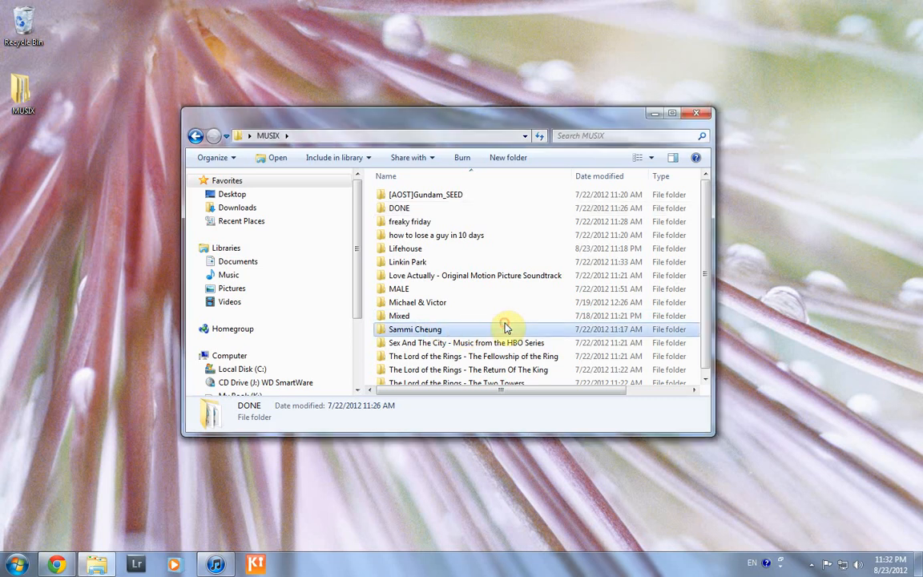
pyautogui.moveTo(545, 335)
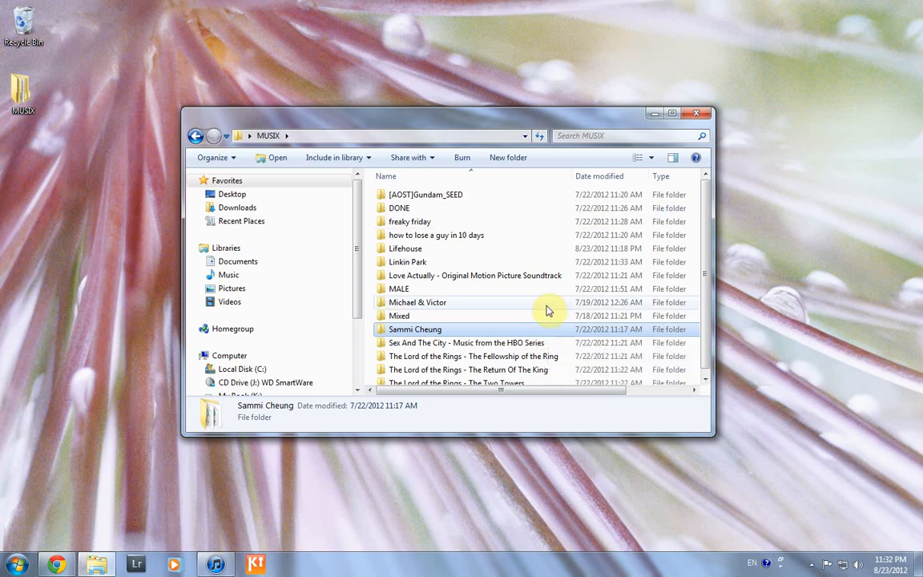
pyautogui.doubleClick(547, 315)
pyautogui.scroll(-5, 549, 315)
pyautogui.scroll(-10, 549, 315)
pyautogui.scroll(6, 550, 316)
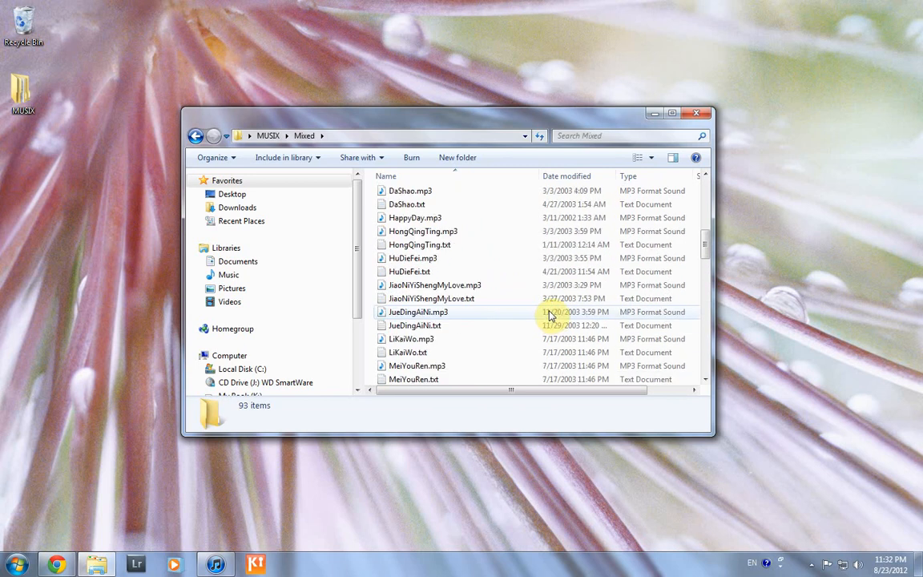
pyautogui.moveTo(712, 304); pyautogui.dragTo(813, 303)
pyautogui.scroll(6, 655, 299)
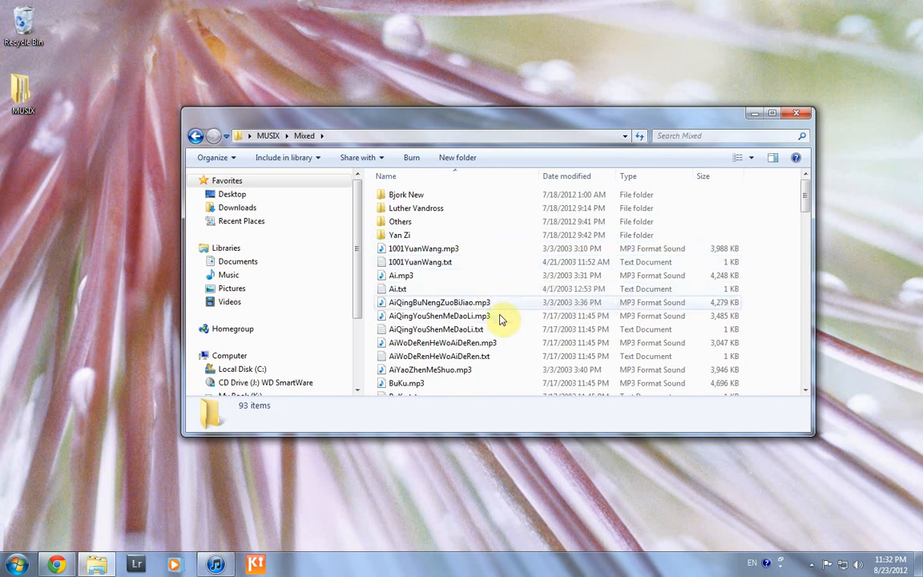
# Check AiQingYouShenMeDaoLi.mp3's track number in Properties > Details, cancel, and return to MUSIX
pyautogui.click(458, 317)
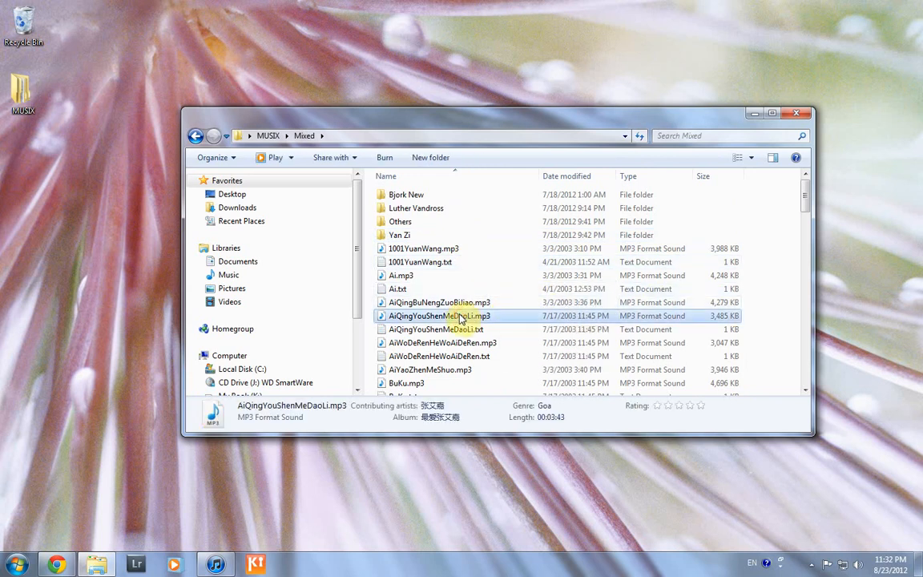
pyautogui.rightClick(461, 318)
pyautogui.click(513, 302)
pyautogui.click(547, 252)
pyautogui.moveTo(672, 318); pyautogui.dragTo(674, 349)
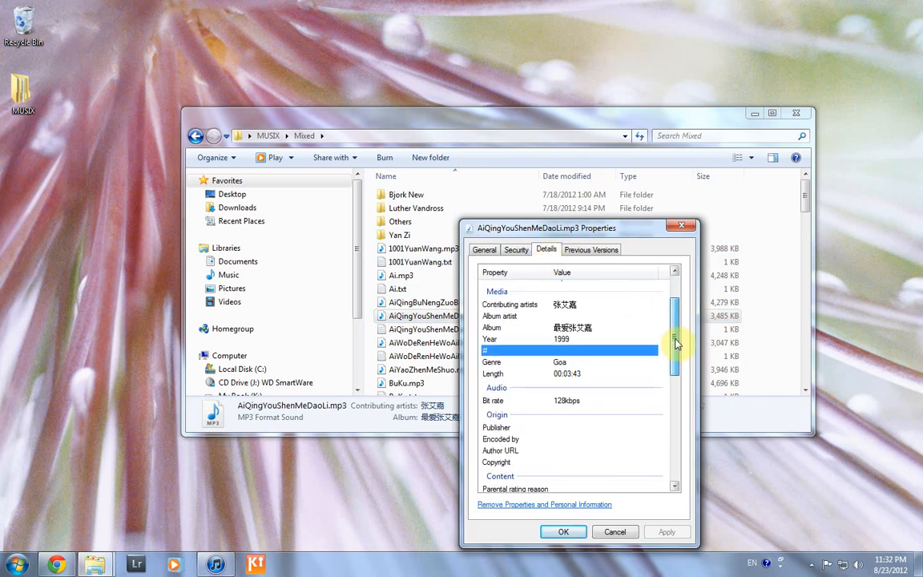
pyautogui.click(561, 350)
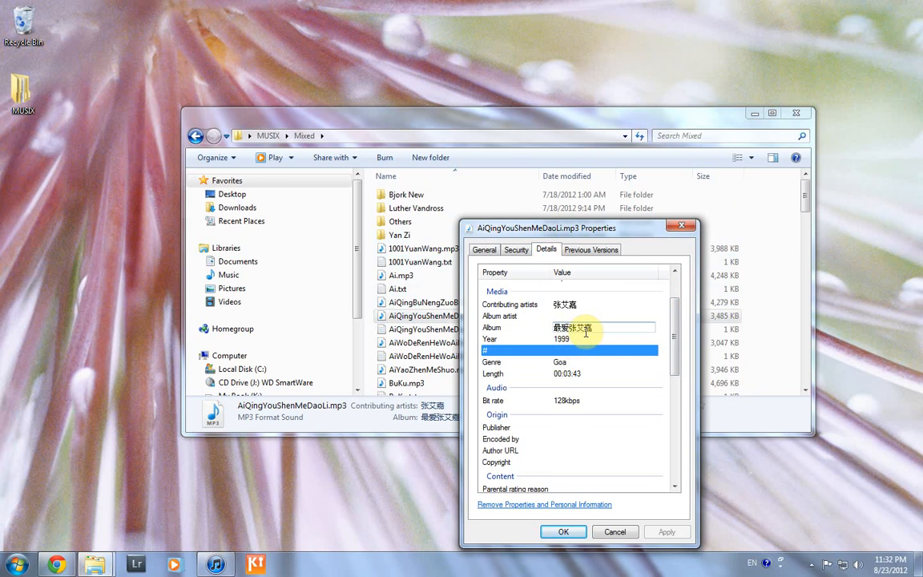
pyautogui.click(613, 533)
pyautogui.click(267, 136)
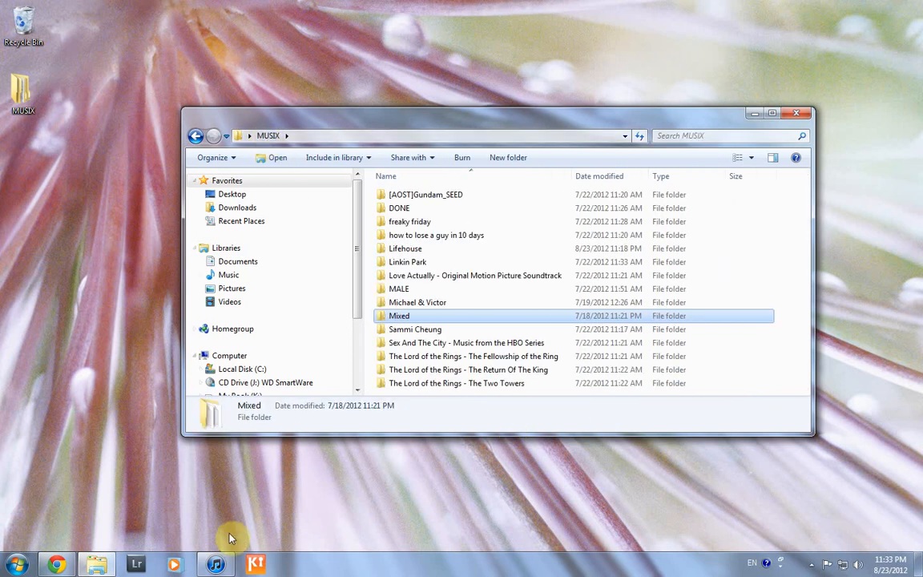
# Glance at the 1915-song iTunes library, then show the Windows Music library in Explorer
pyautogui.click(216, 565)
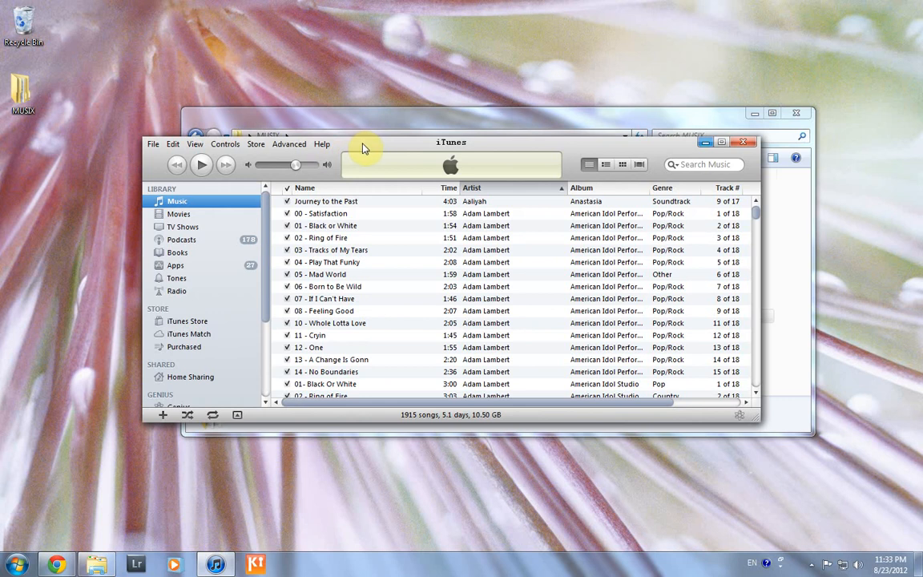
pyautogui.moveTo(361, 145); pyautogui.dragTo(445, 195)
pyautogui.click(422, 123)
pyautogui.click(234, 276)
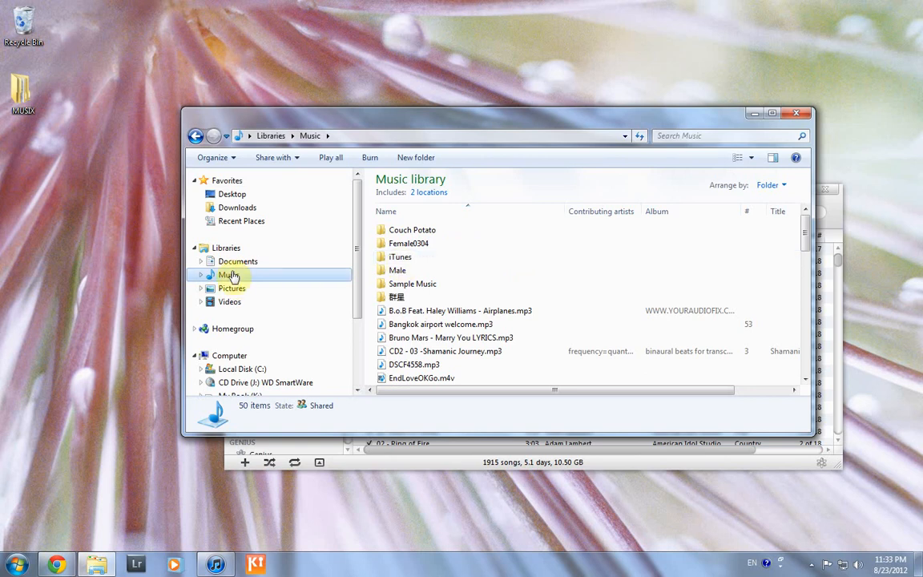
# Browse into iTunes > iTunes Media > Music and look over the artist folders
pyautogui.doubleClick(394, 260)
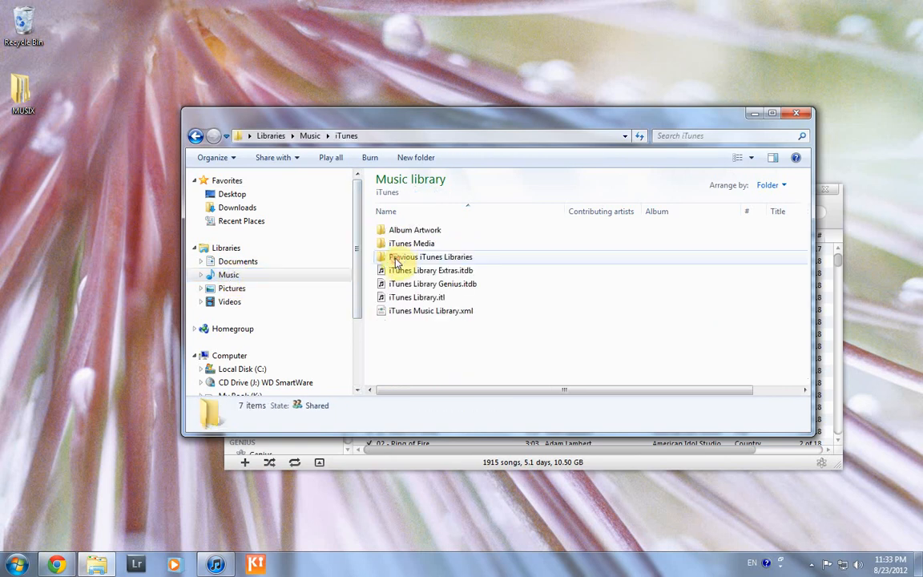
pyautogui.doubleClick(397, 243)
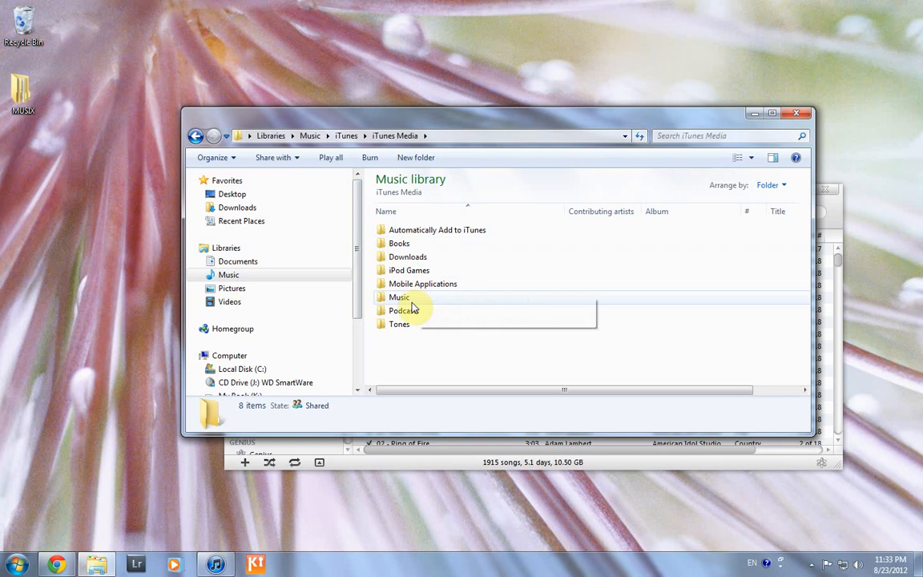
pyautogui.doubleClick(405, 298)
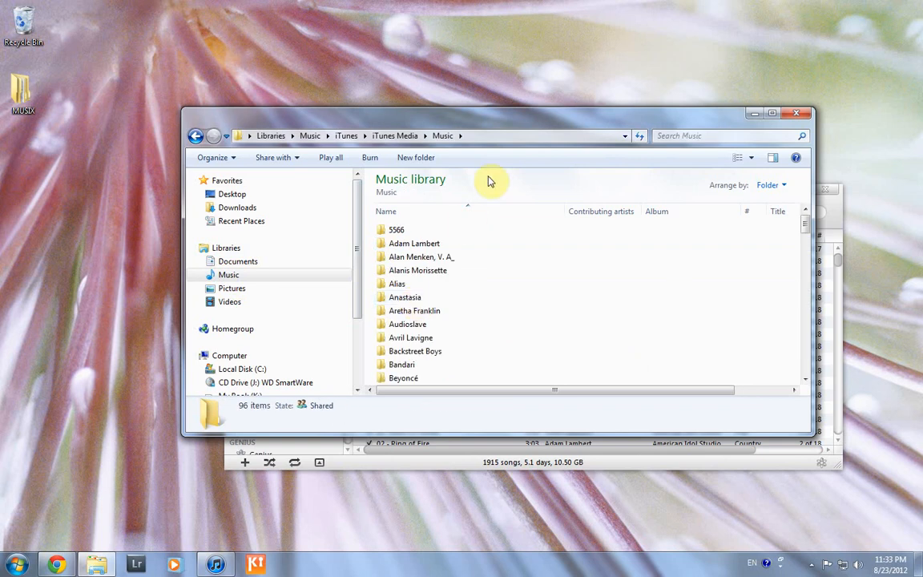
pyautogui.click(478, 322)
pyautogui.scroll(-4, 505, 300)
pyautogui.scroll(4, 505, 299)
pyautogui.scroll(-15, 504, 296)
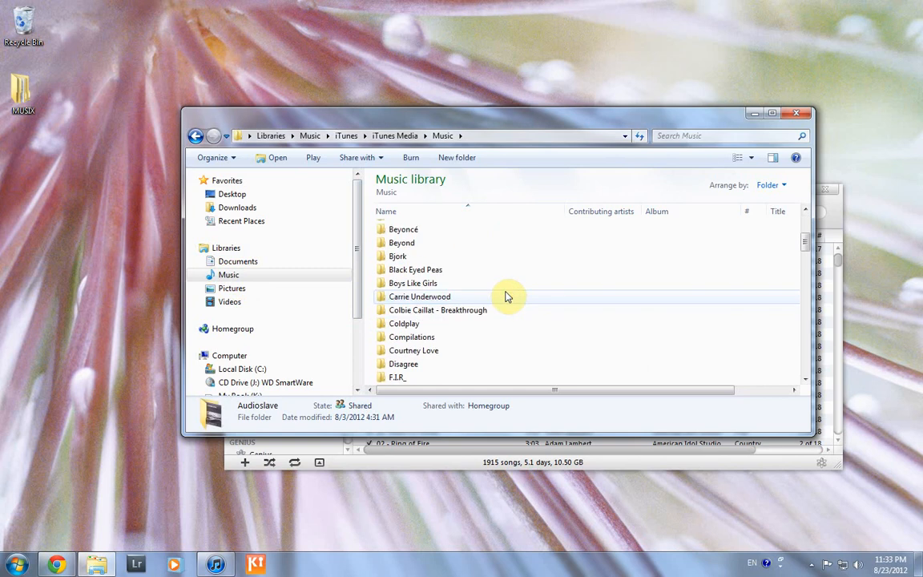
pyautogui.scroll(-12, 507, 296)
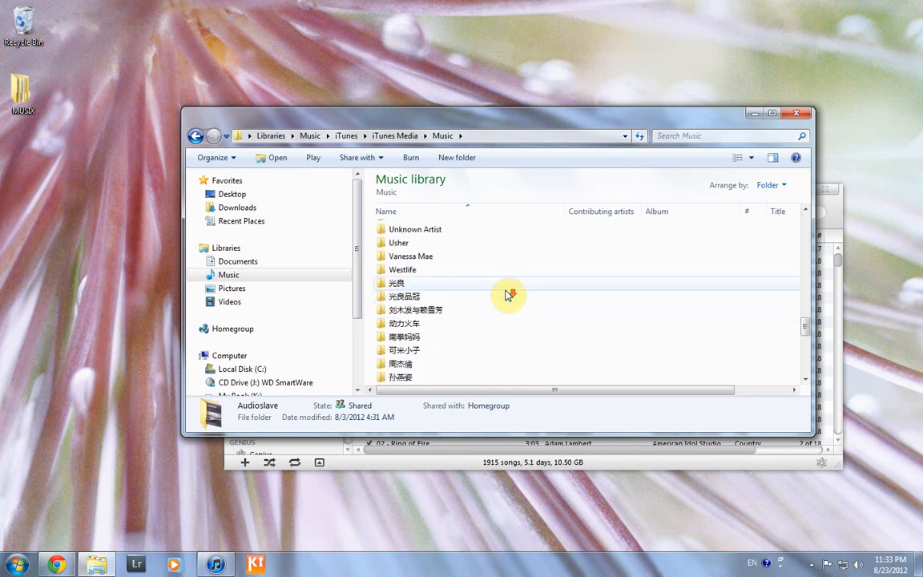
pyautogui.scroll(20, 506, 295)
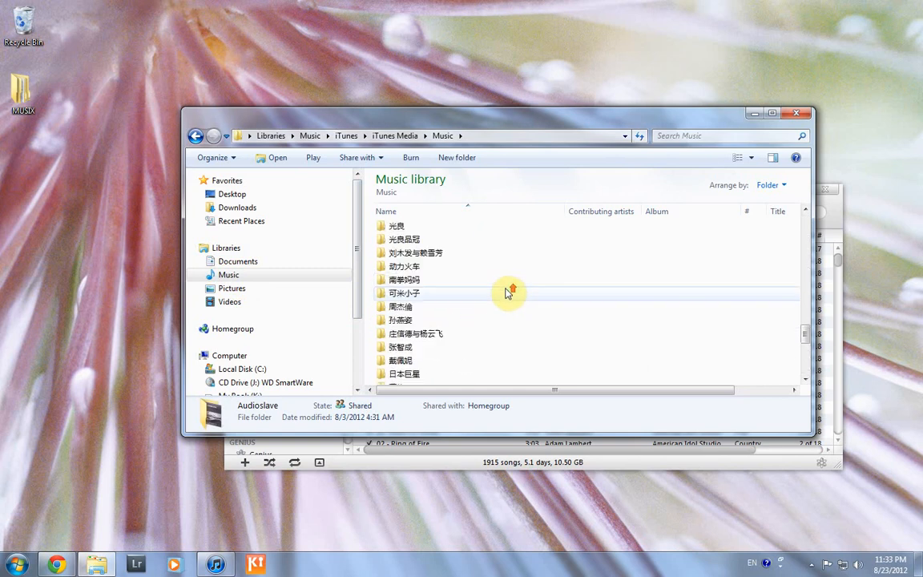
pyautogui.click(479, 248)
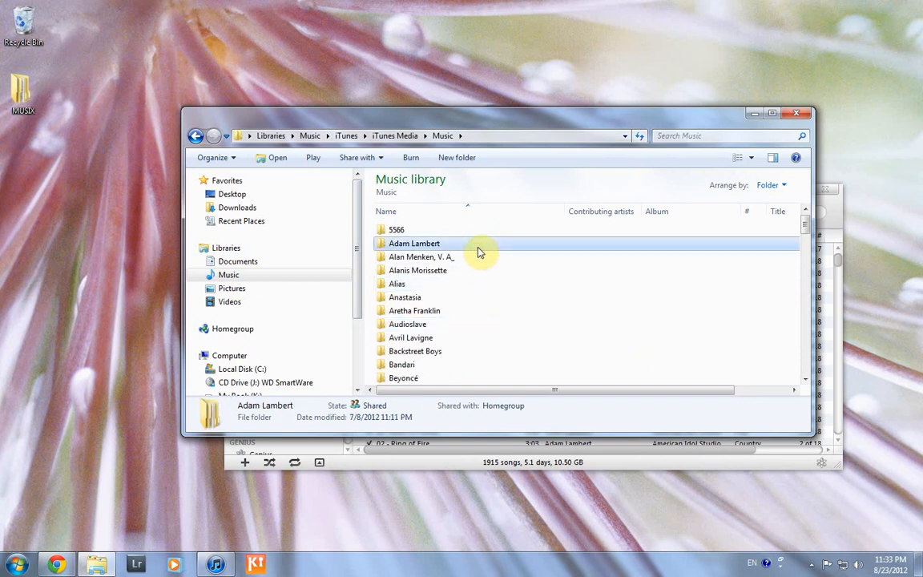
pyautogui.click(459, 355)
pyautogui.scroll(-2, 476, 315)
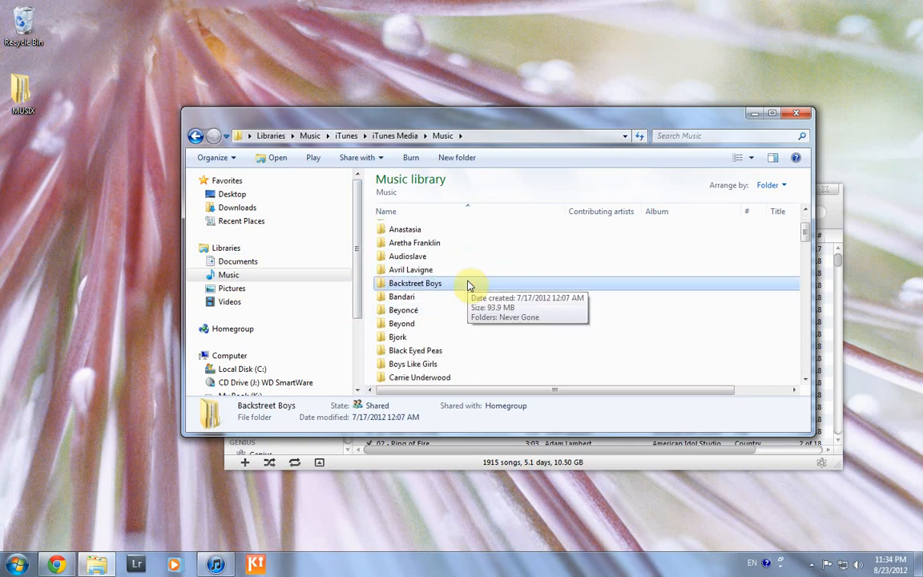
# Inspect track numbers in Backstreet Boys > Never Gone, then go back to the artist folders
pyautogui.doubleClick(468, 284)
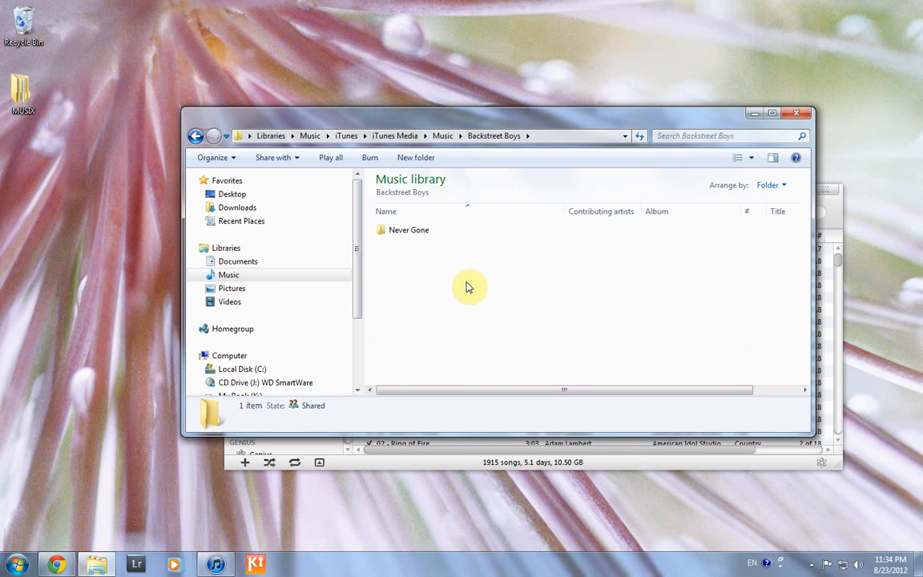
pyautogui.click(411, 232)
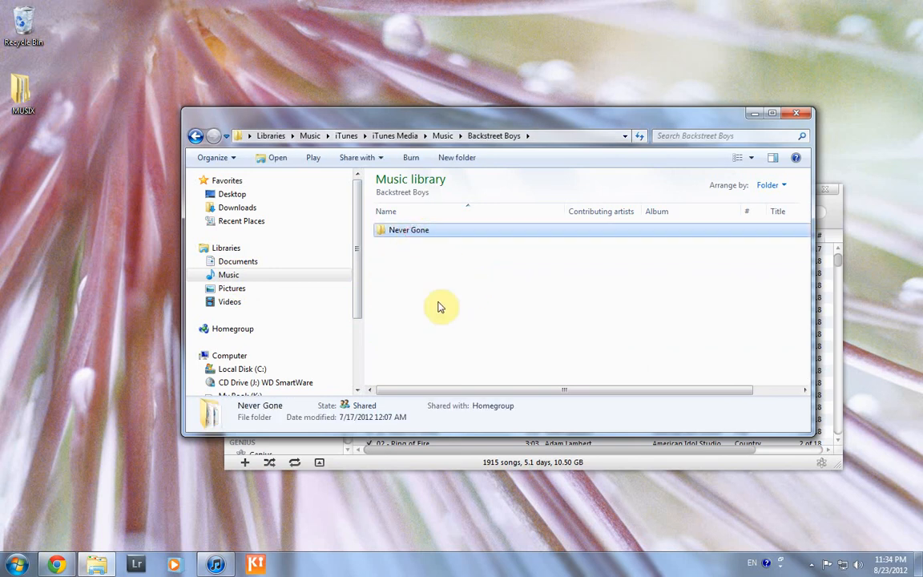
pyautogui.doubleClick(439, 232)
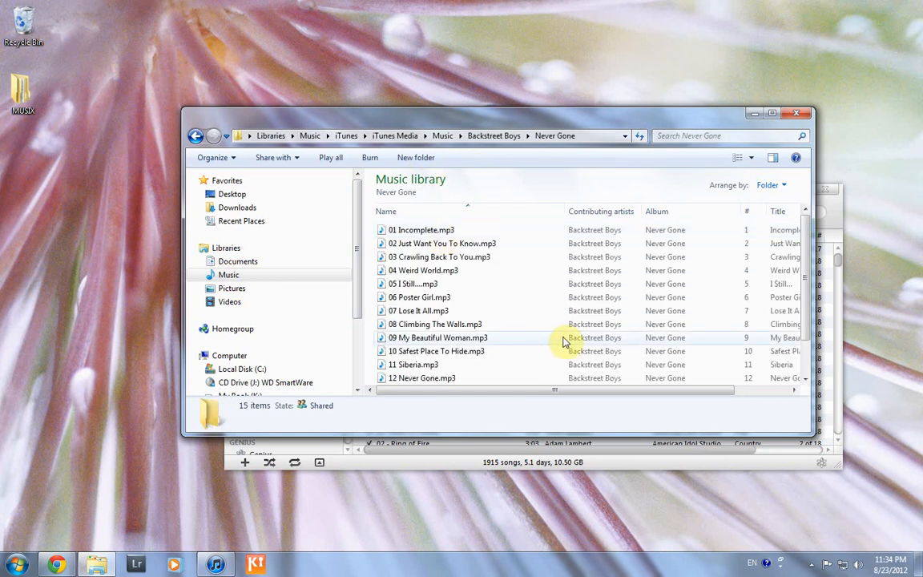
pyautogui.moveTo(526, 392)
pyautogui.mouseDown()
pyautogui.moveTo(595, 391)
pyautogui.moveTo(513, 386)
pyautogui.mouseUp()
pyautogui.moveTo(606, 211); pyautogui.dragTo(520, 208)
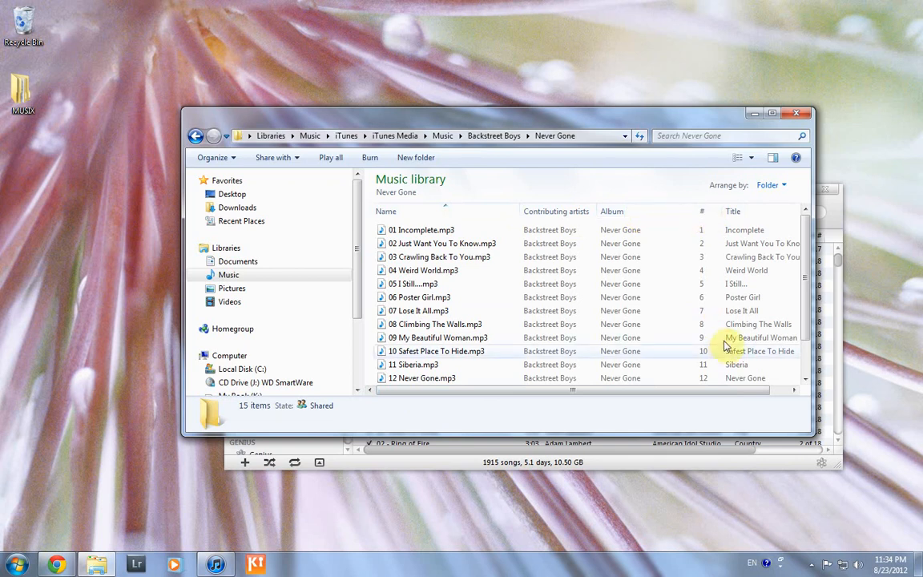
pyautogui.moveTo(725, 390); pyautogui.dragTo(776, 391)
pyautogui.moveTo(691, 393); pyautogui.dragTo(509, 242)
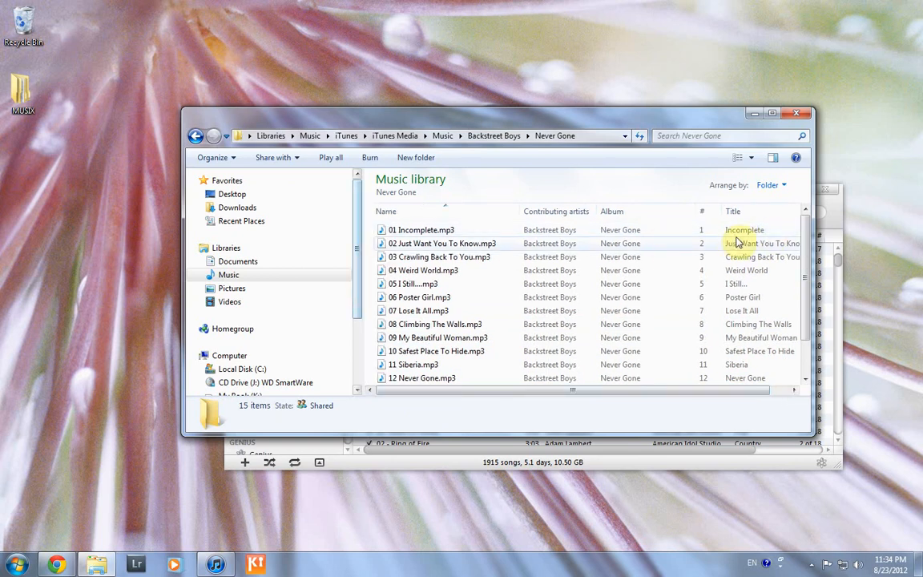
pyautogui.click(441, 136)
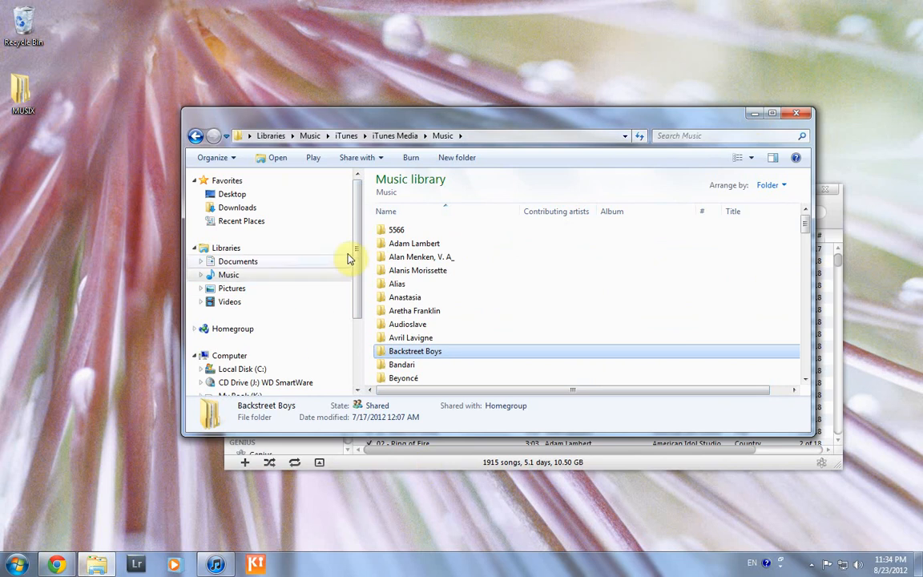
# Open MUSIX > Lifehouse in a new window and widen the Name column to show full names
pyautogui.doubleClick(28, 102)
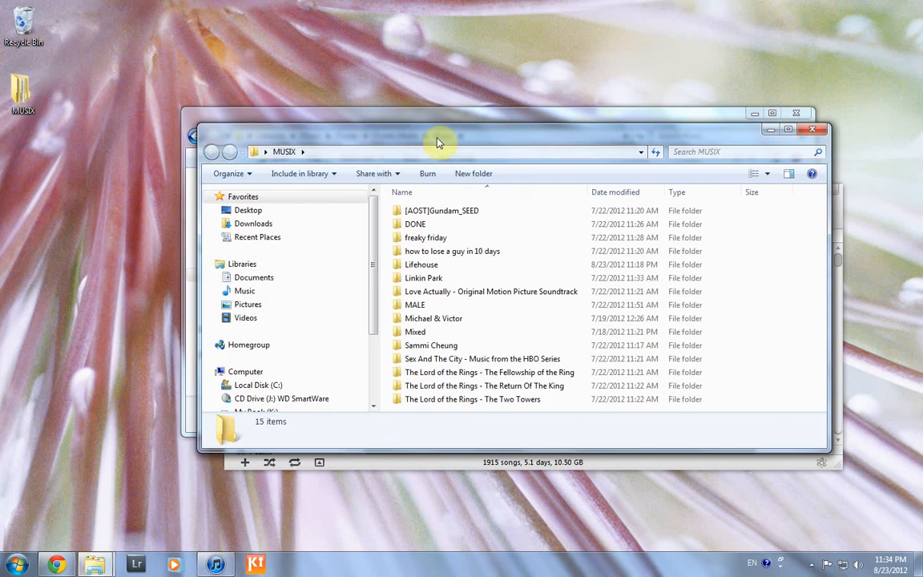
pyautogui.click(451, 271)
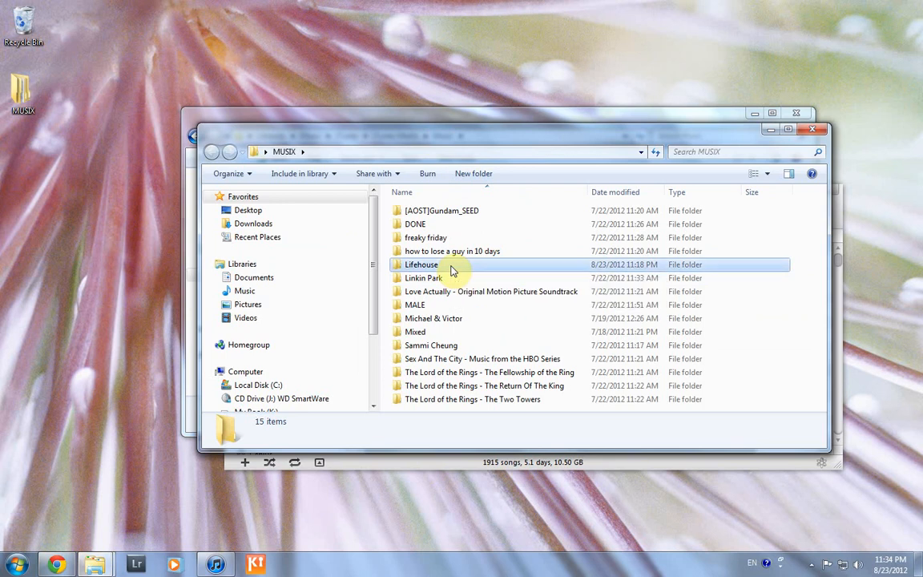
pyautogui.doubleClick(451, 270)
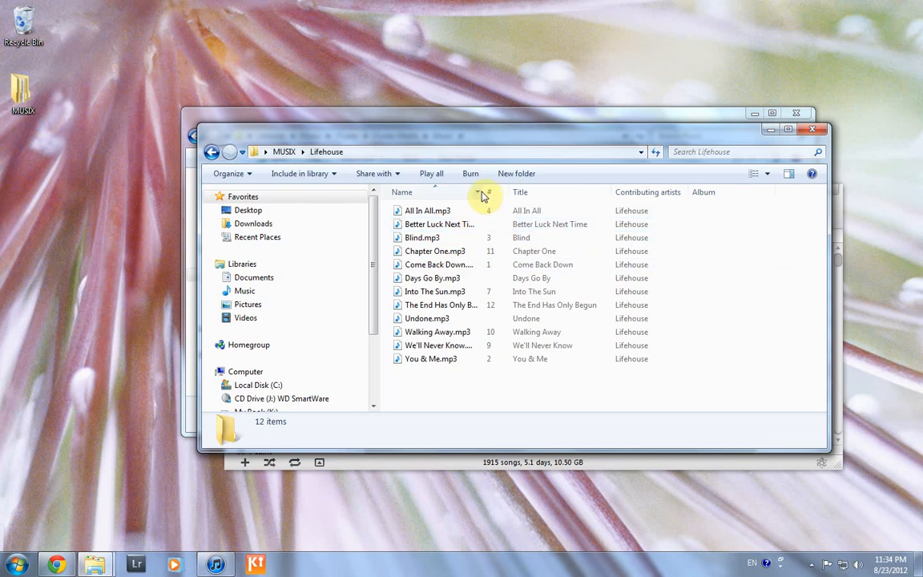
pyautogui.moveTo(484, 190); pyautogui.dragTo(530, 190)
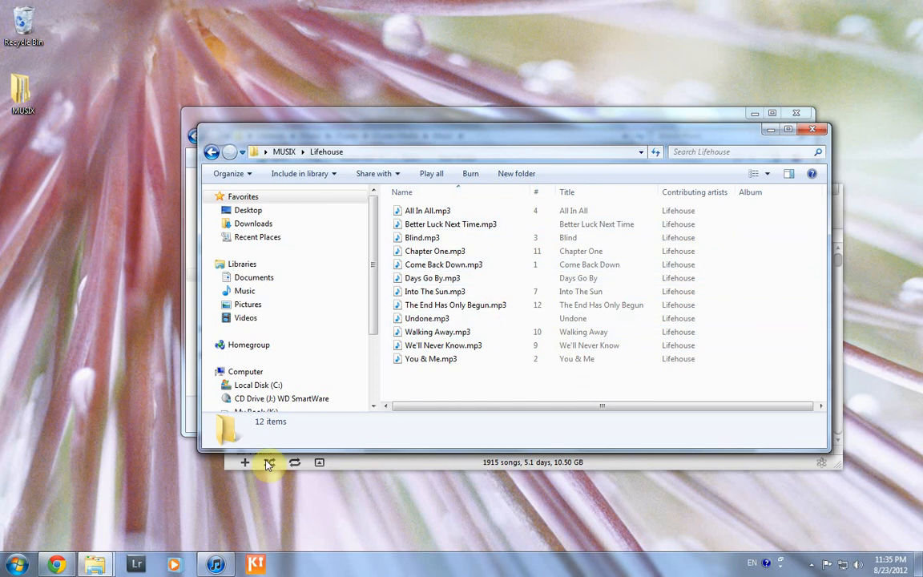
pyautogui.click(56, 566)
# Place the Lifehouse Wikipedia track listing and the Lifehouse folder window side by side
pyautogui.moveTo(359, 71); pyautogui.dragTo(428, 60)
pyautogui.scroll(3, 433, 245)
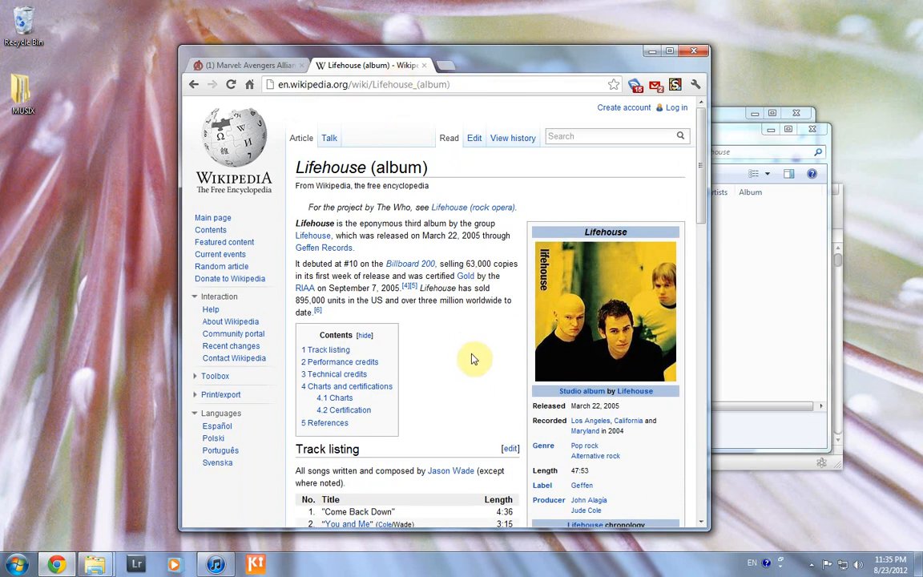
pyautogui.scroll(-3, 460, 352)
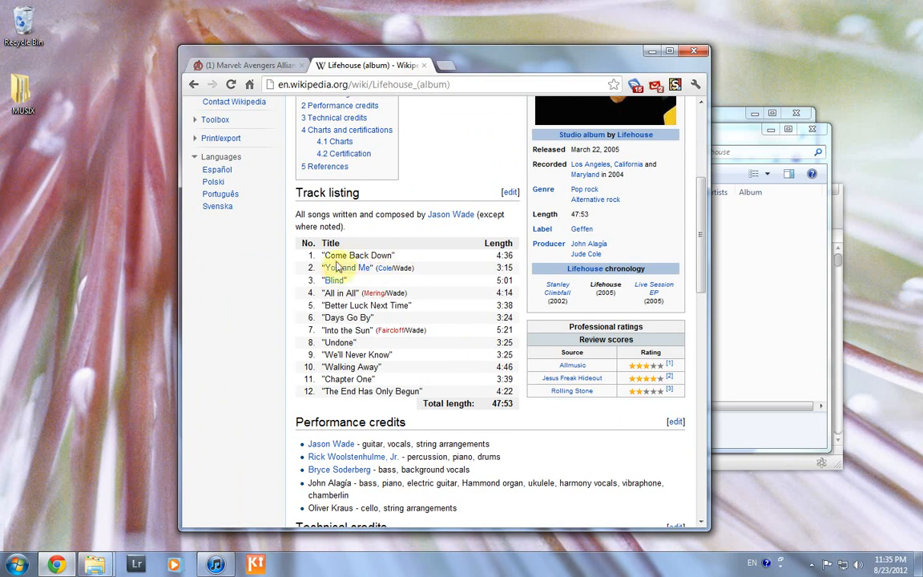
pyautogui.moveTo(506, 49); pyautogui.dragTo(314, 31)
pyautogui.moveTo(696, 127); pyautogui.dragTo(739, 124)
pyautogui.moveTo(289, 365); pyautogui.dragTo(378, 366)
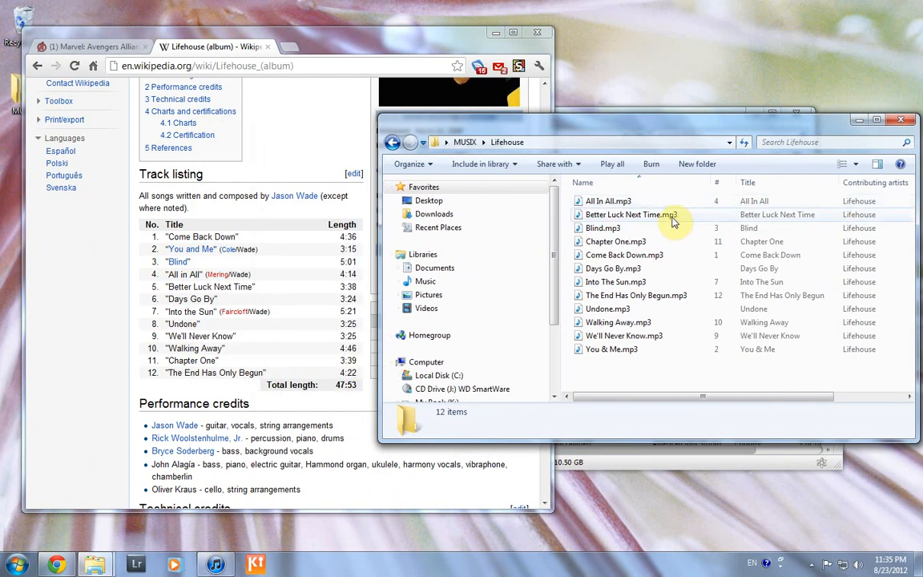
# Find the unnumbered songs: Days Go By, Undone and Better Luck Next Time.mp3
pyautogui.rightClick(714, 217)
pyautogui.click(632, 270)
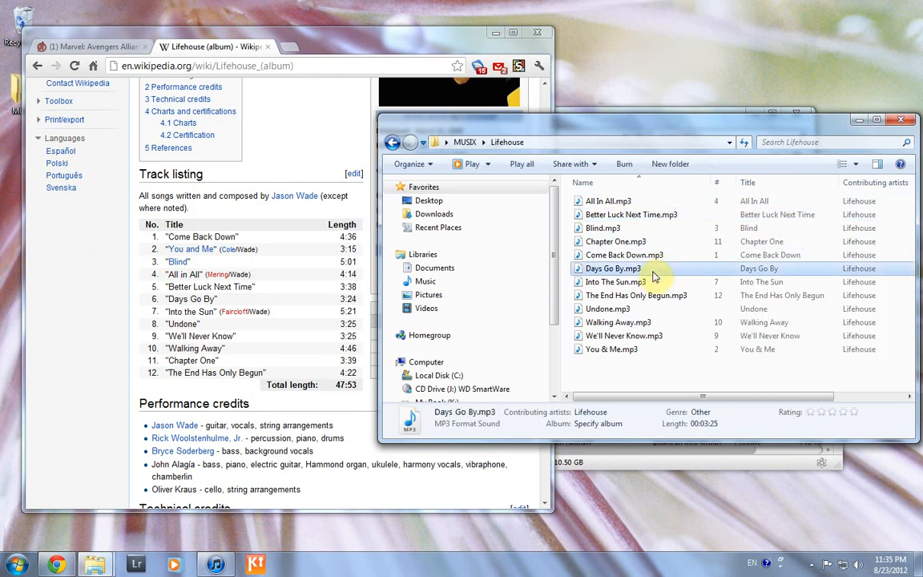
pyautogui.click(652, 310)
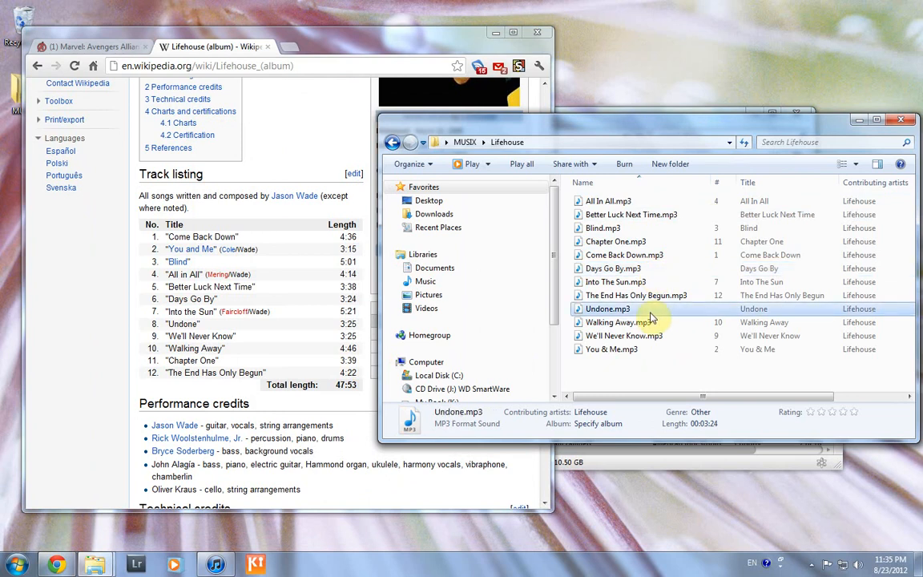
pyautogui.click(697, 214)
# Set track number 5 on Better Luck Next Time.mp3 in its Details properties
pyautogui.rightClick(694, 220)
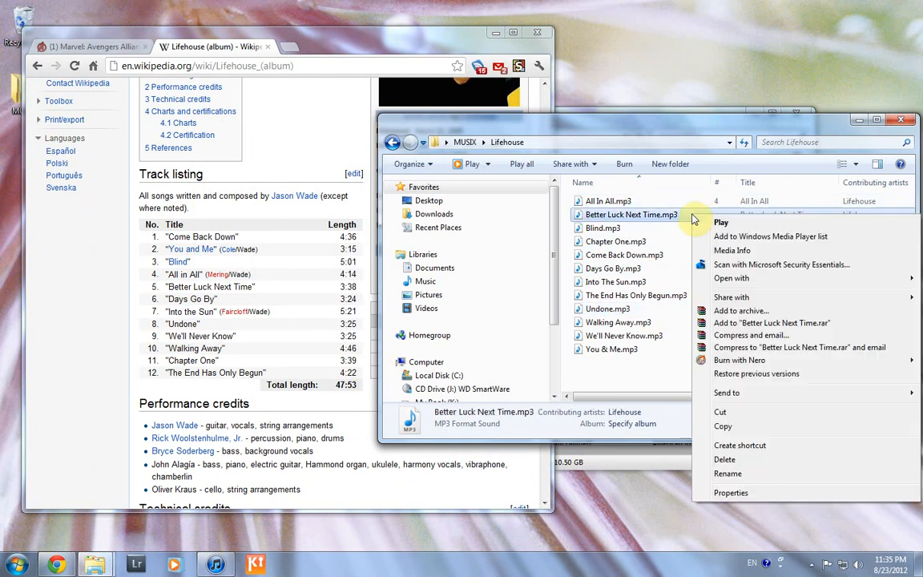
pyautogui.click(775, 494)
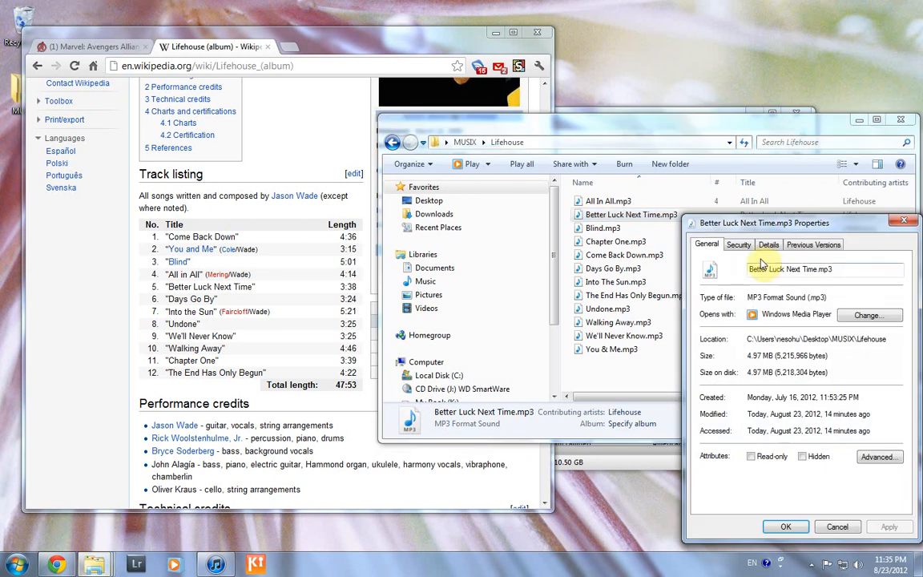
pyautogui.click(769, 245)
pyautogui.click(792, 401)
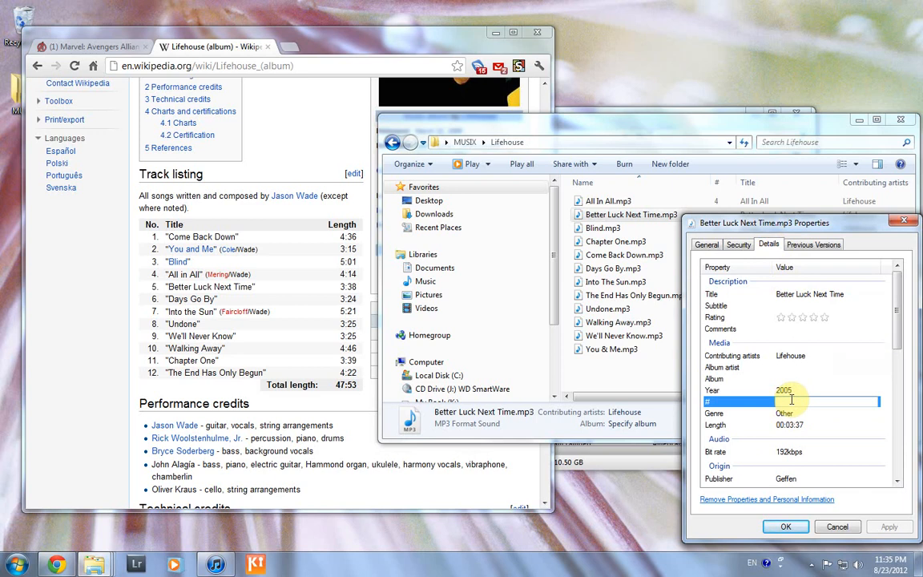
pyautogui.write('5')
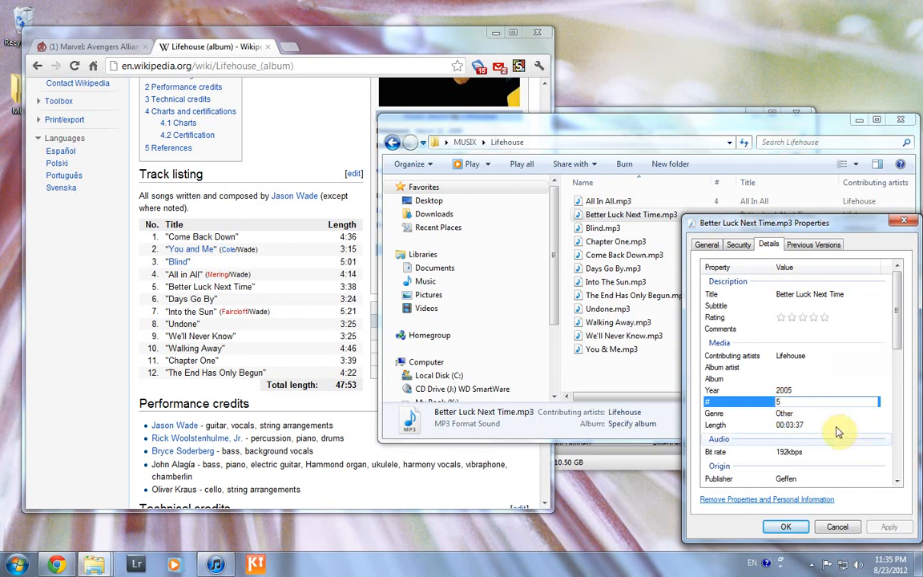
pyautogui.click(817, 379)
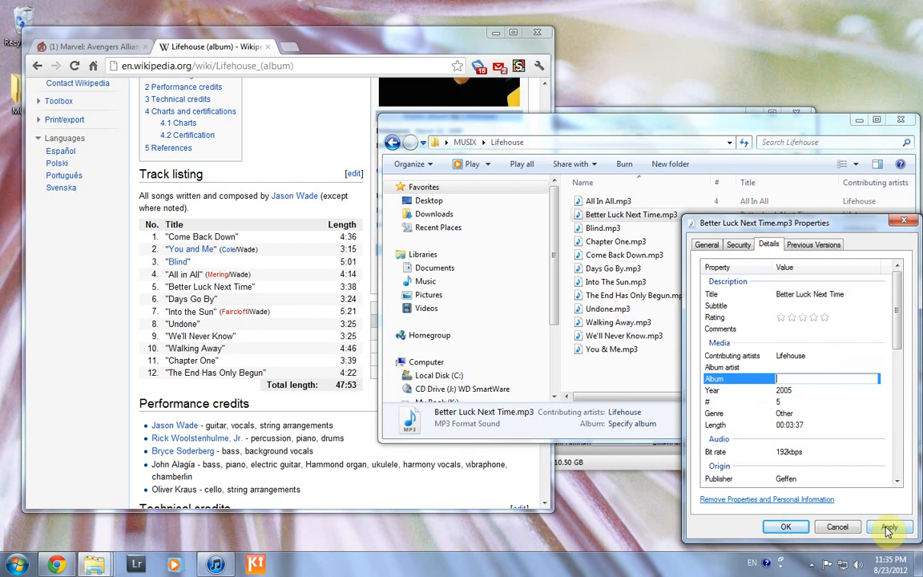
pyautogui.click(888, 528)
pyautogui.click(786, 526)
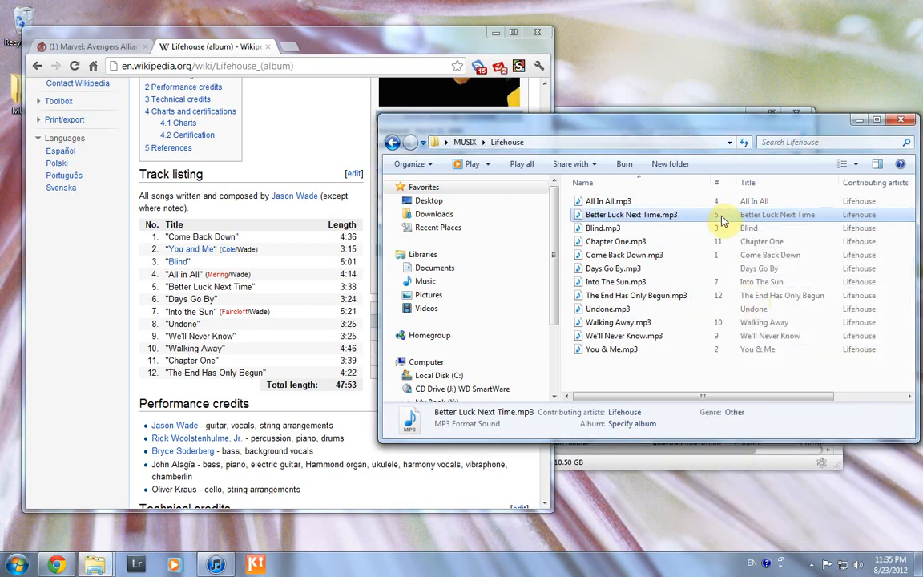
# Sort the Lifehouse files by track number, return to MUSIX, and bring iTunes forward
pyautogui.moveTo(704, 116); pyautogui.dragTo(631, 115)
pyautogui.click(647, 183)
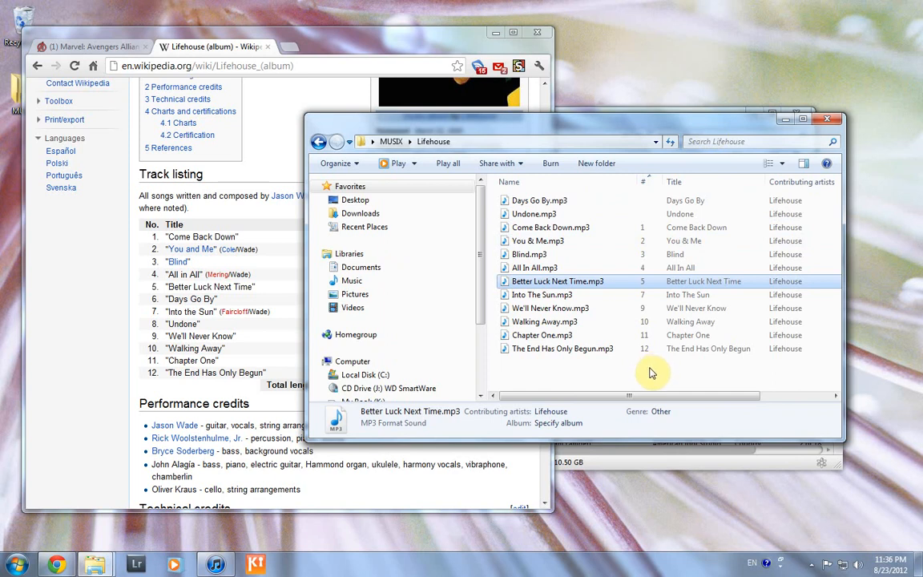
pyautogui.click(390, 141)
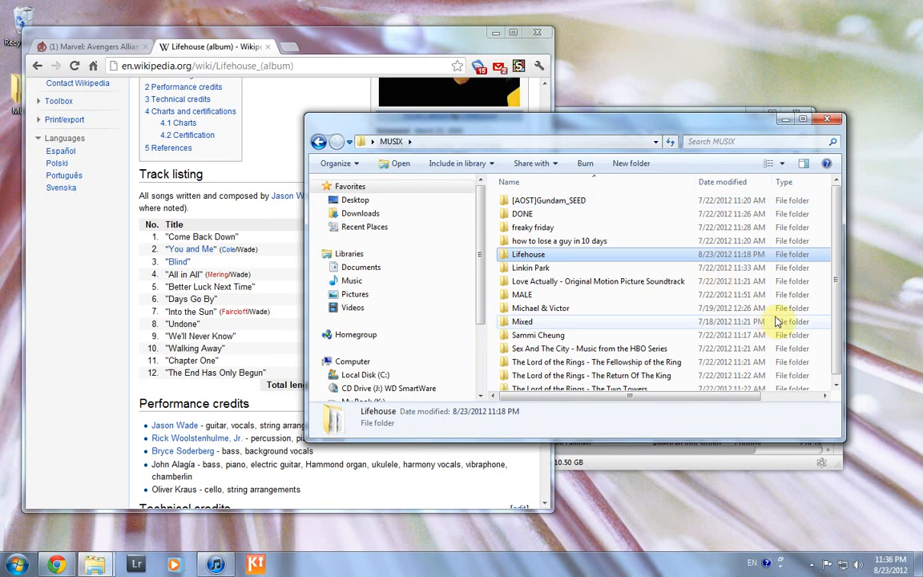
pyautogui.moveTo(607, 116); pyautogui.dragTo(463, 89)
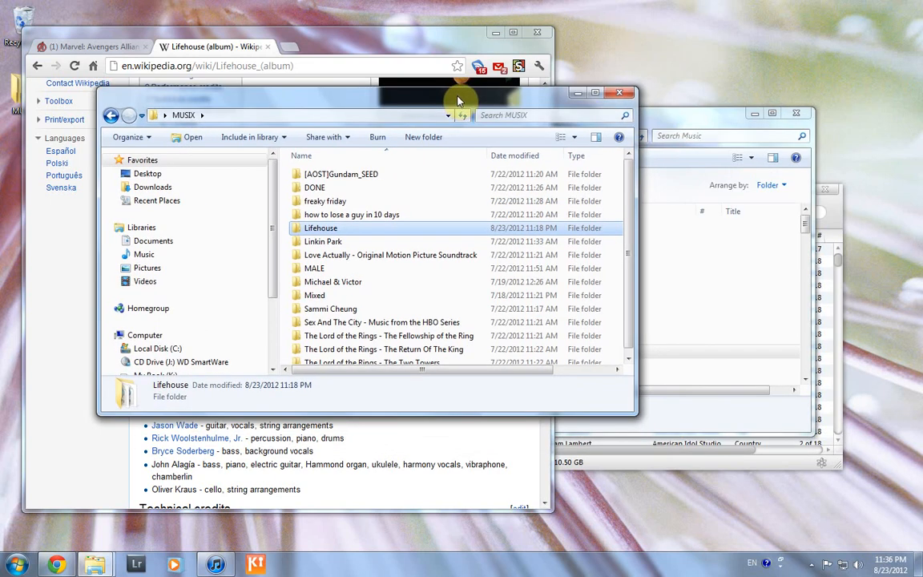
pyautogui.click(753, 114)
pyautogui.click(715, 197)
pyautogui.moveTo(716, 197); pyautogui.dragTo(756, 163)
# Add the Desktop > MUSIX > Lifehouse folder to the iTunes library with File > Add Folder to Library
pyautogui.click(276, 157)
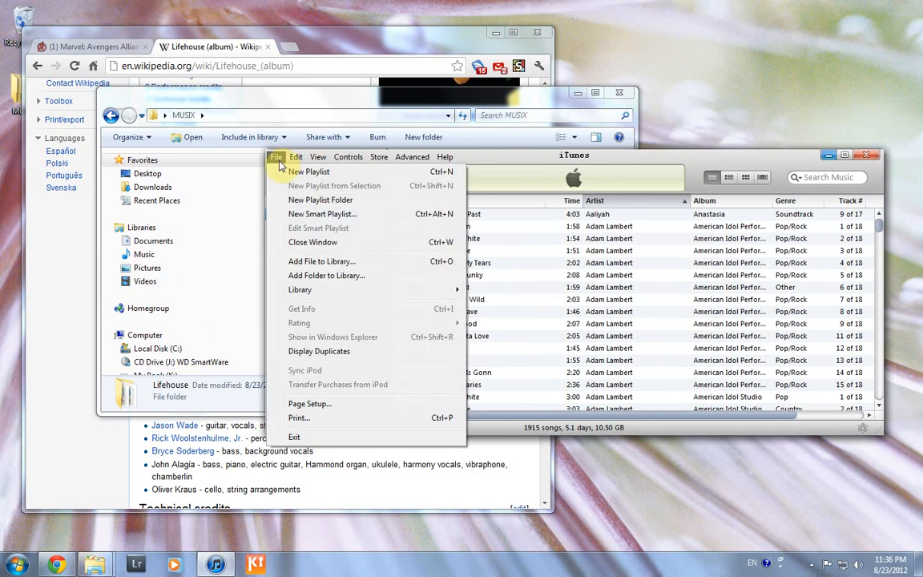
pyautogui.click(324, 276)
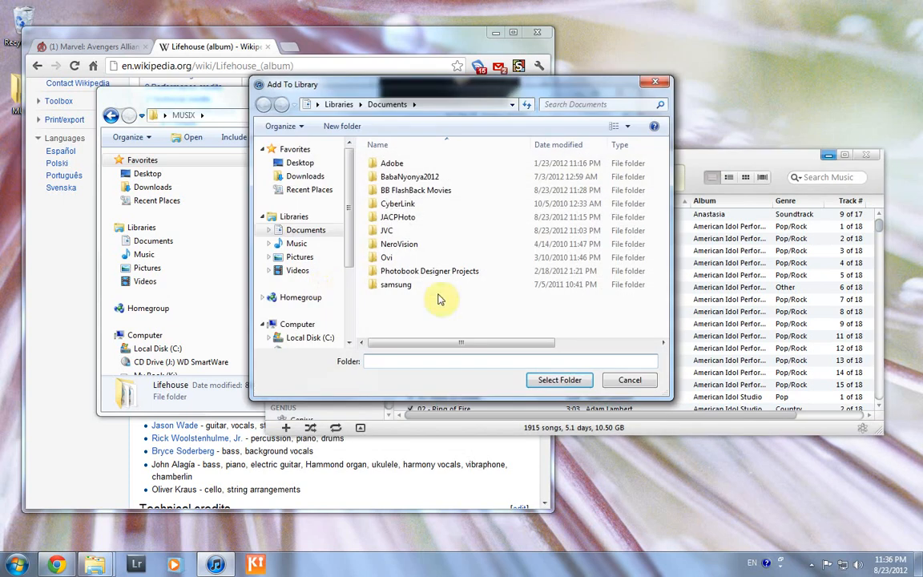
pyautogui.click(301, 164)
pyautogui.doubleClick(378, 213)
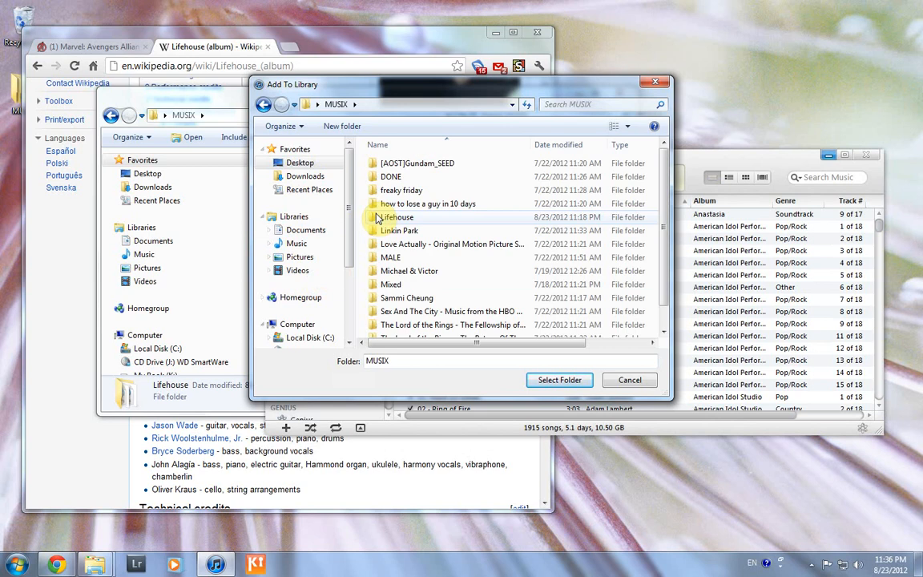
pyautogui.doubleClick(397, 219)
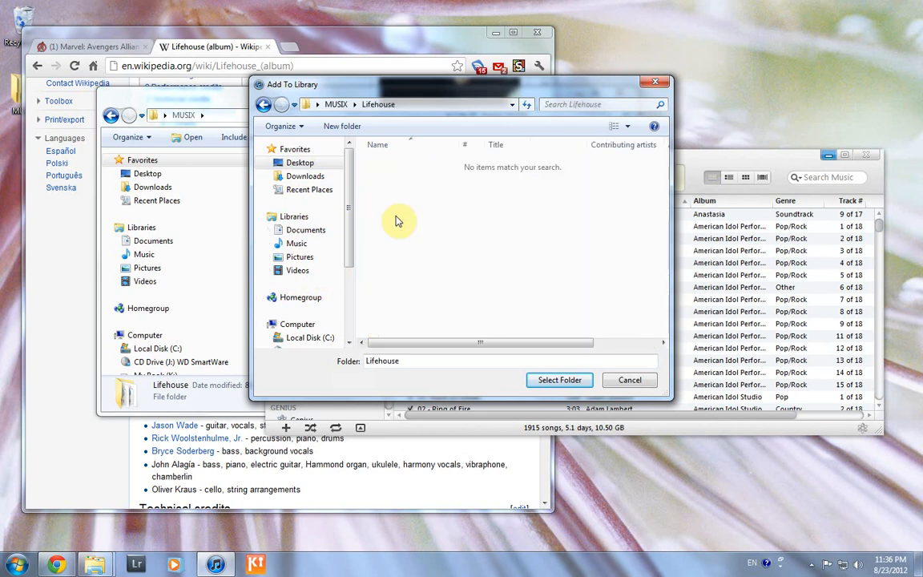
pyautogui.click(558, 379)
# Search the library for 'Lifehous' and check Days Go By's file location in Get Info
pyautogui.click(835, 177)
pyautogui.write('Li')
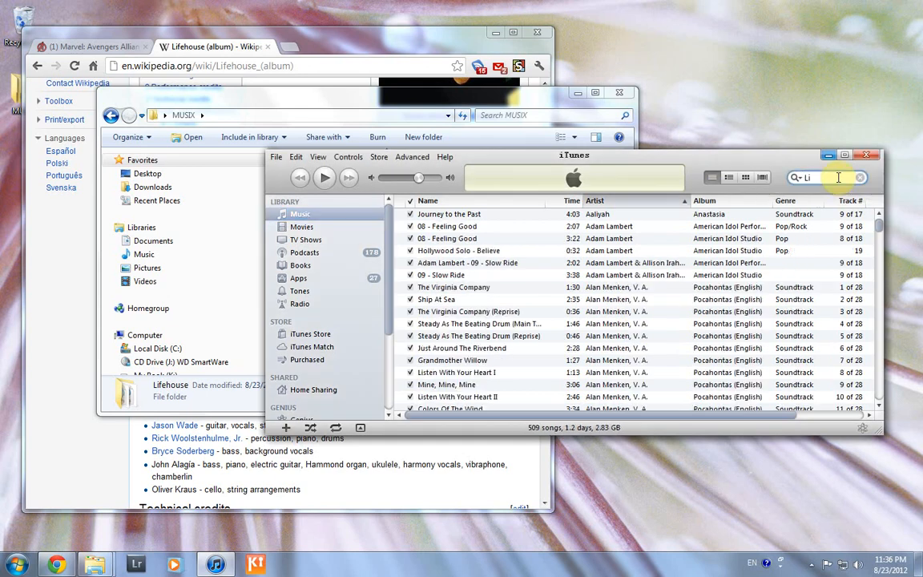
pyautogui.write('fehouse')
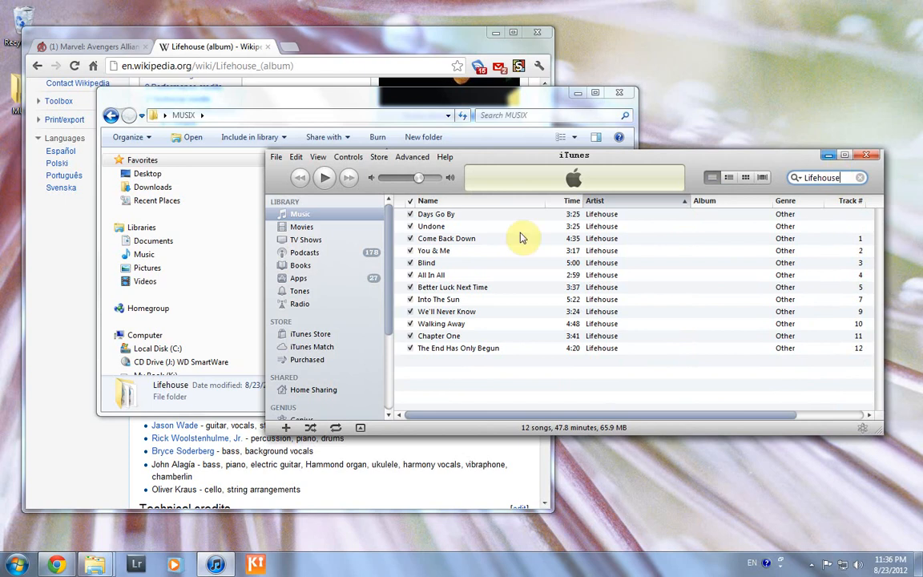
pyautogui.click(460, 216)
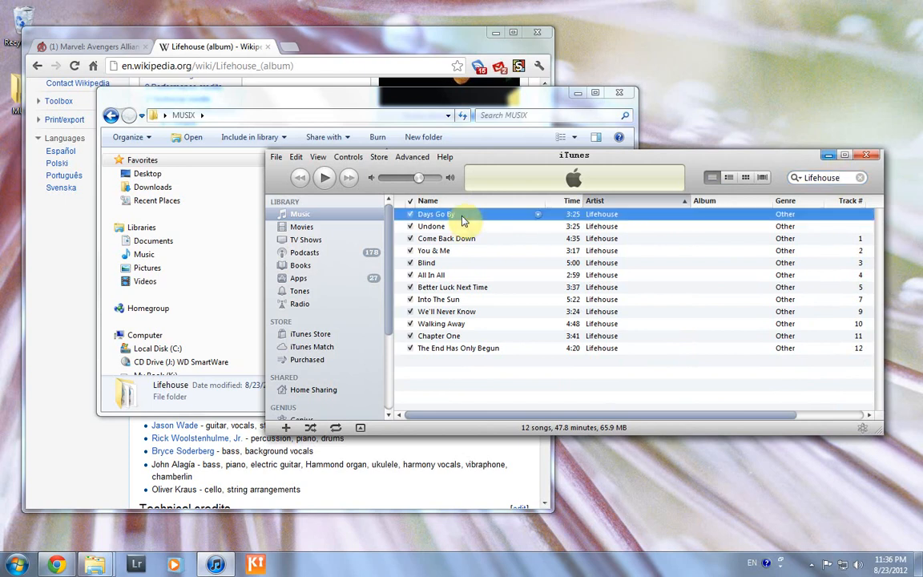
pyautogui.keyDown('shift'); pyautogui.click(503, 351); pyautogui.keyUp('shift')
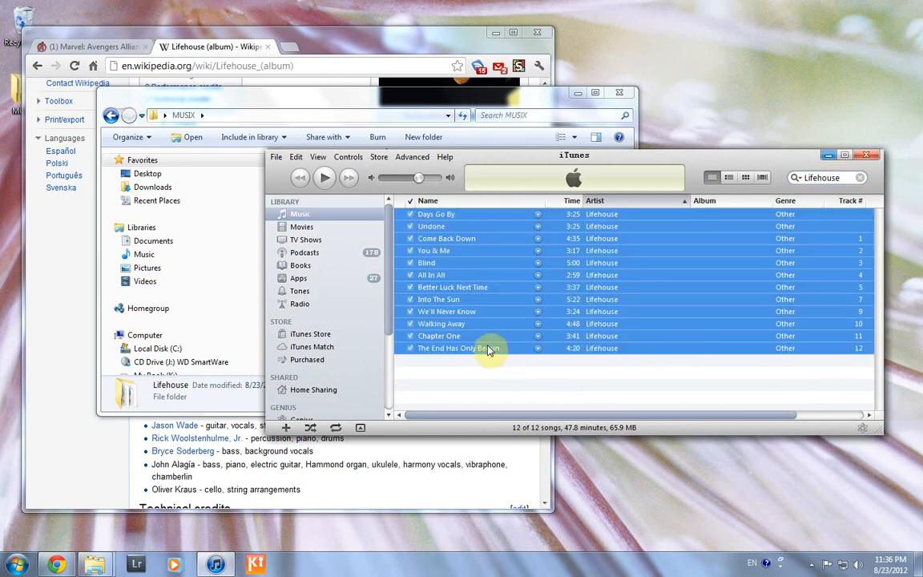
pyautogui.click(461, 215)
pyautogui.rightClick(471, 215)
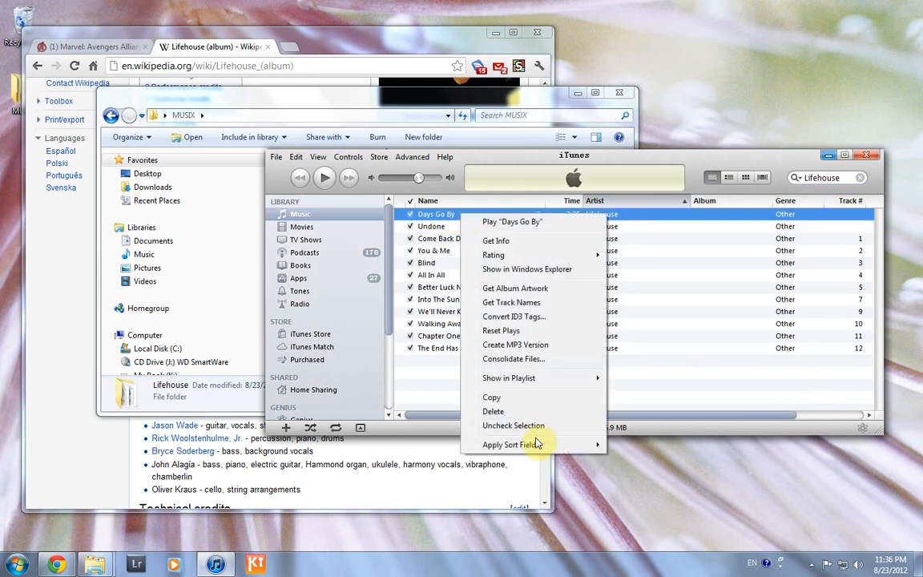
pyautogui.click(514, 245)
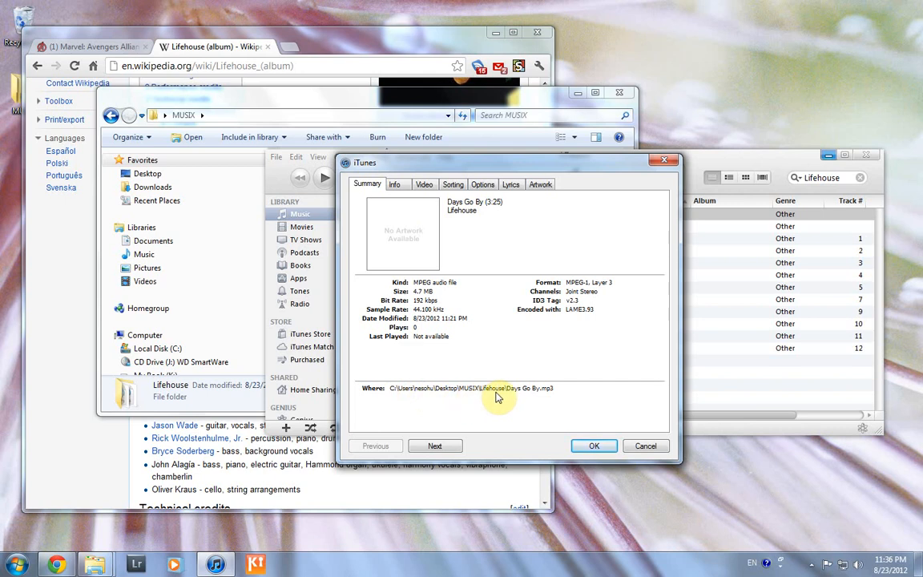
pyautogui.click(634, 450)
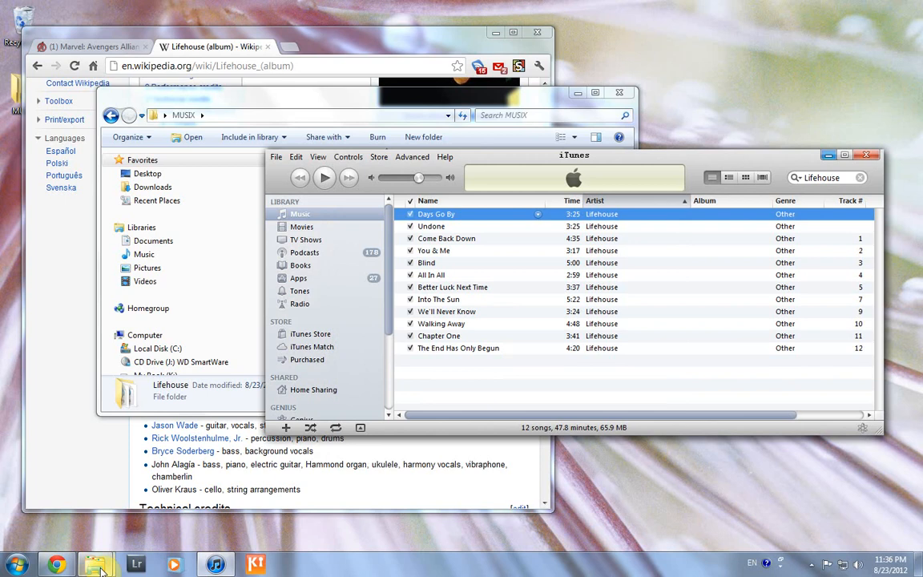
pyautogui.moveTo(104, 568)
pyautogui.click(100, 505)
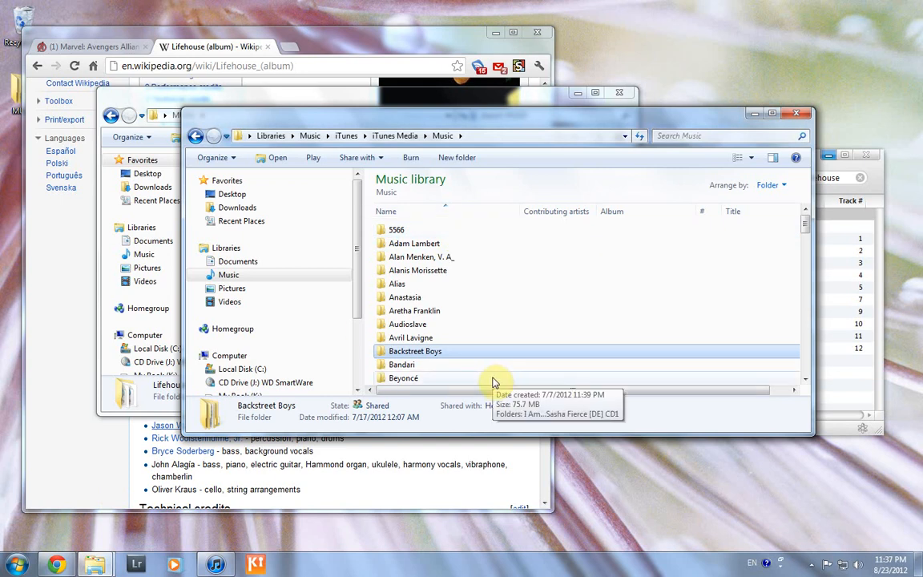
pyautogui.scroll(-1, 495, 379)
pyautogui.click(519, 339)
pyautogui.scroll(-4, 550, 342)
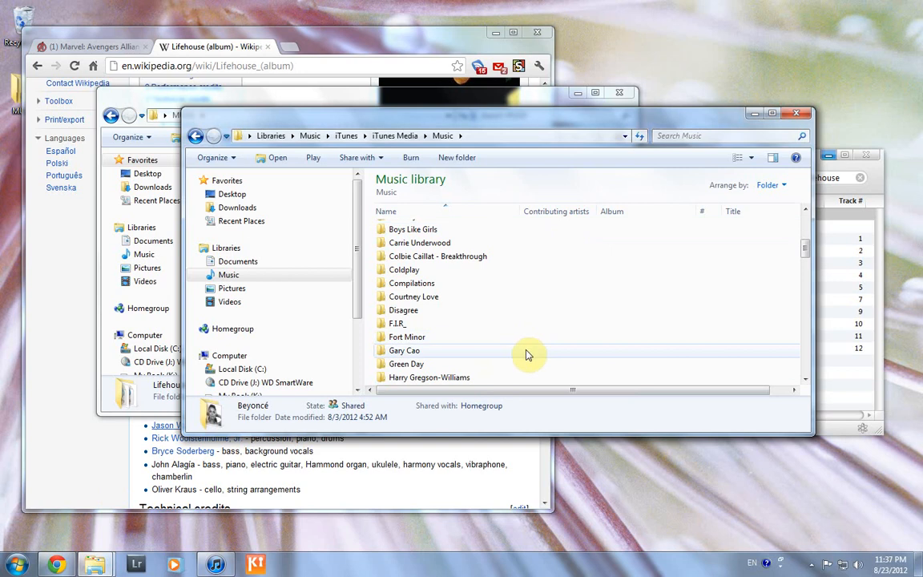
pyautogui.click(753, 117)
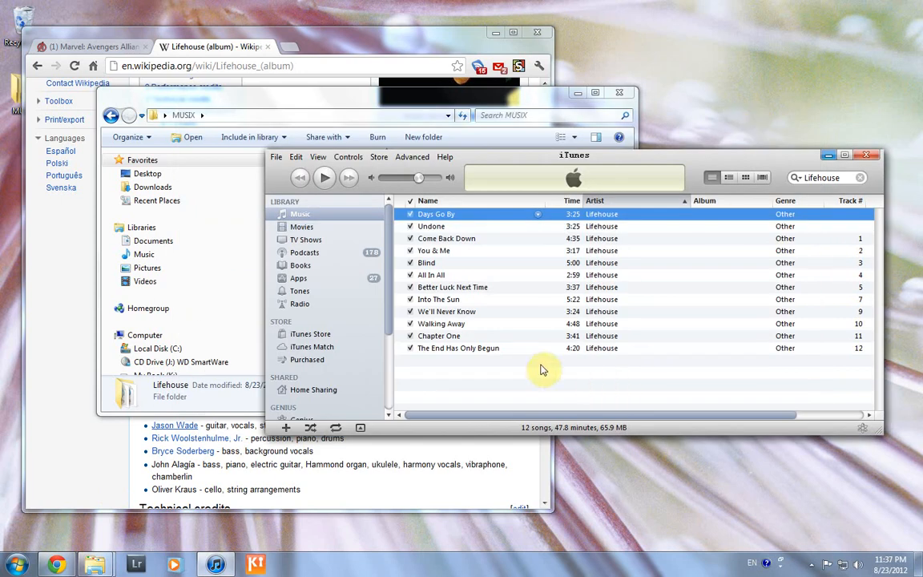
# Select all 12 Lifehouse songs and run Consolidate Files to copy them into iTunes Media
pyautogui.keyDown('shift'); pyautogui.click(515, 351); pyautogui.keyUp('shift')
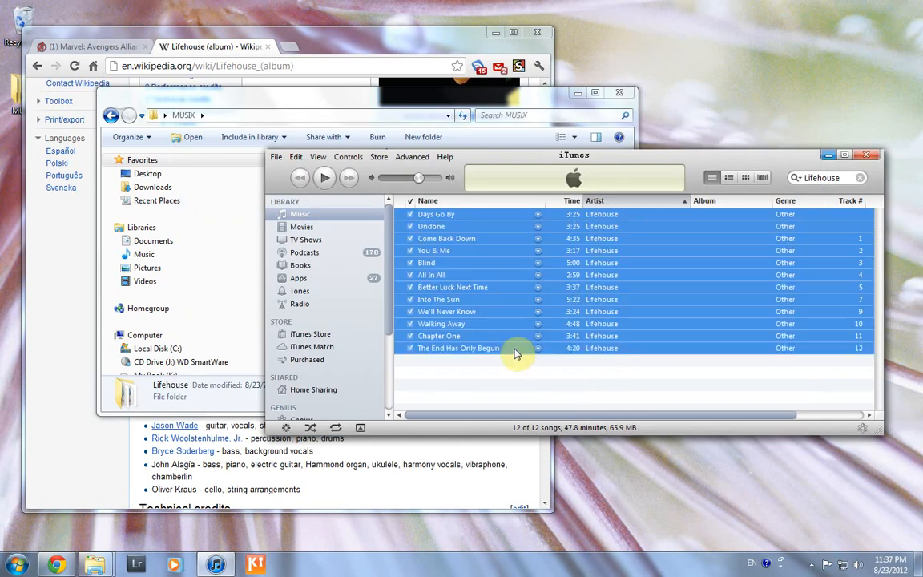
pyautogui.rightClick(515, 293)
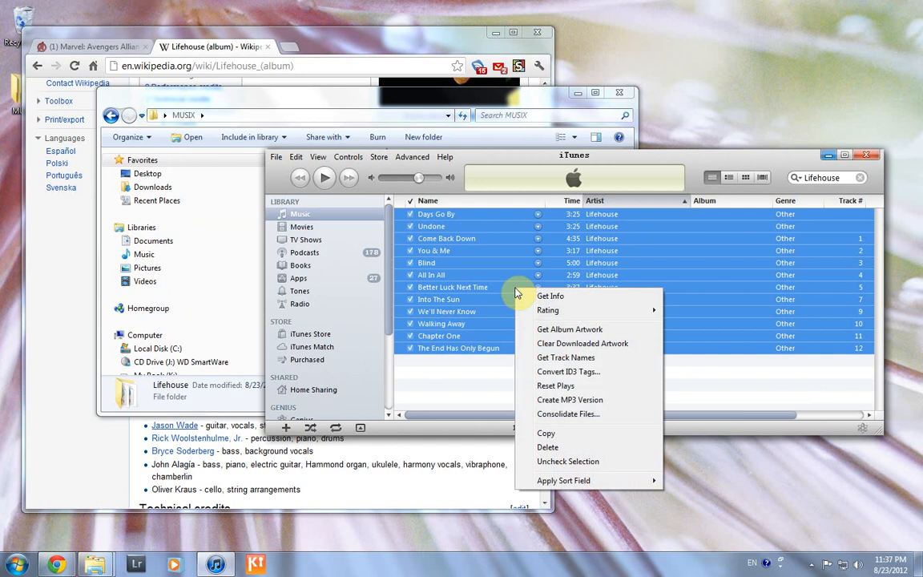
pyautogui.click(568, 414)
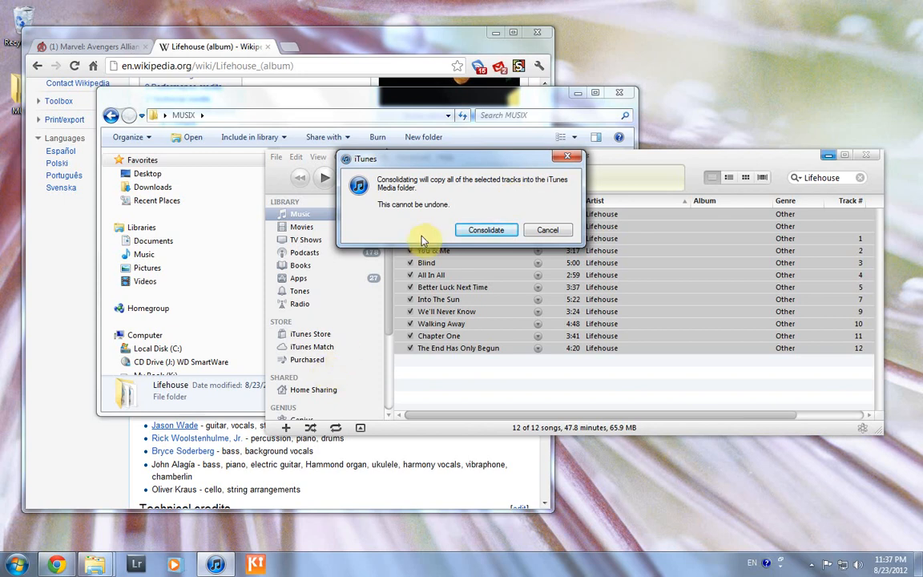
pyautogui.click(484, 231)
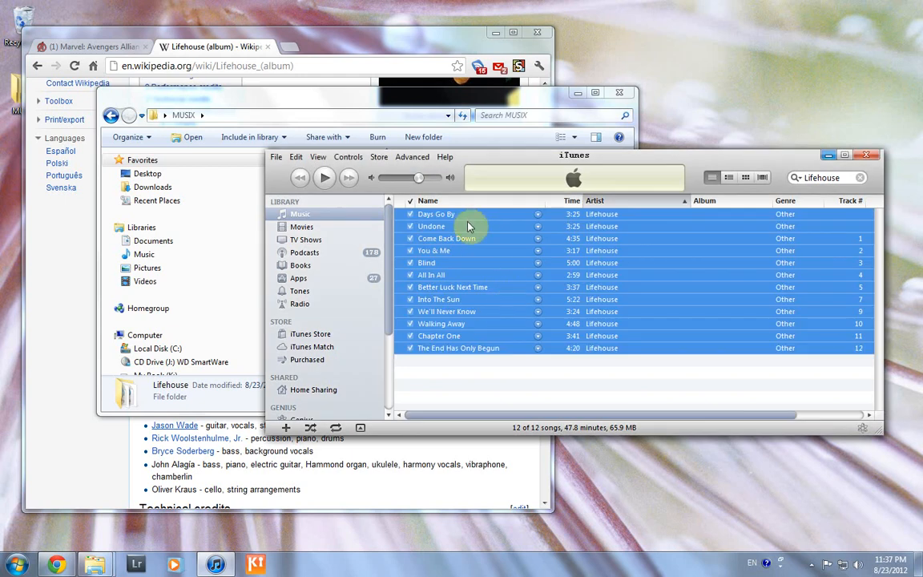
pyautogui.click(468, 222)
pyautogui.rightClick(471, 220)
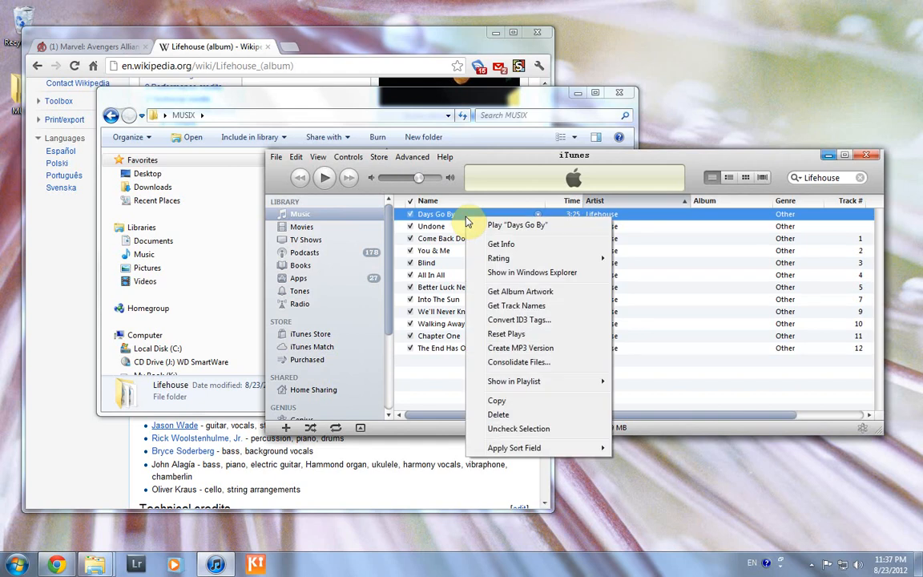
pyautogui.click(505, 244)
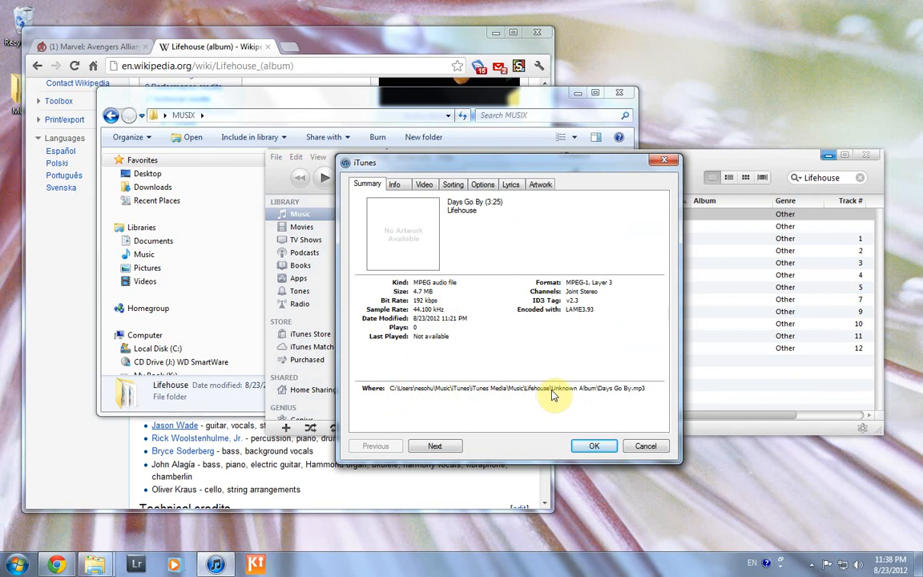
pyautogui.click(646, 446)
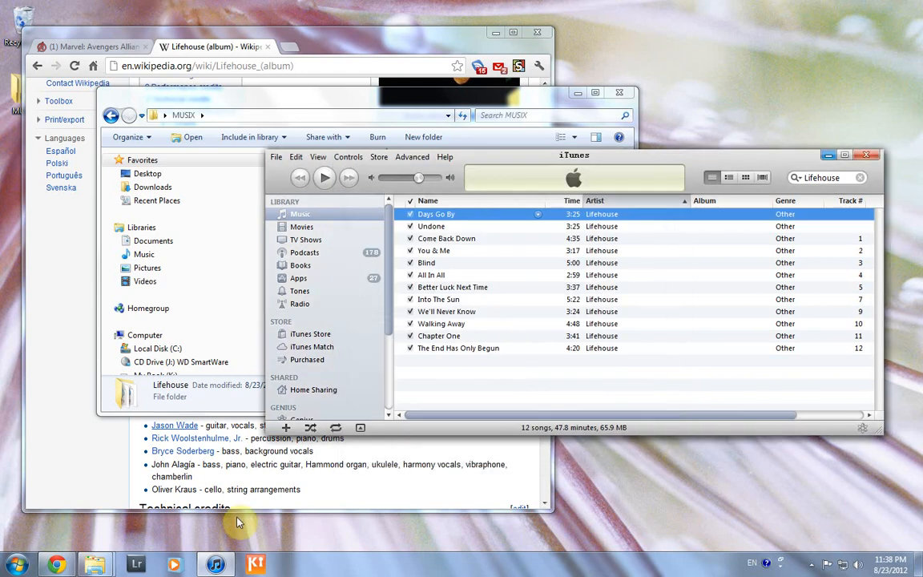
pyautogui.click(94, 564)
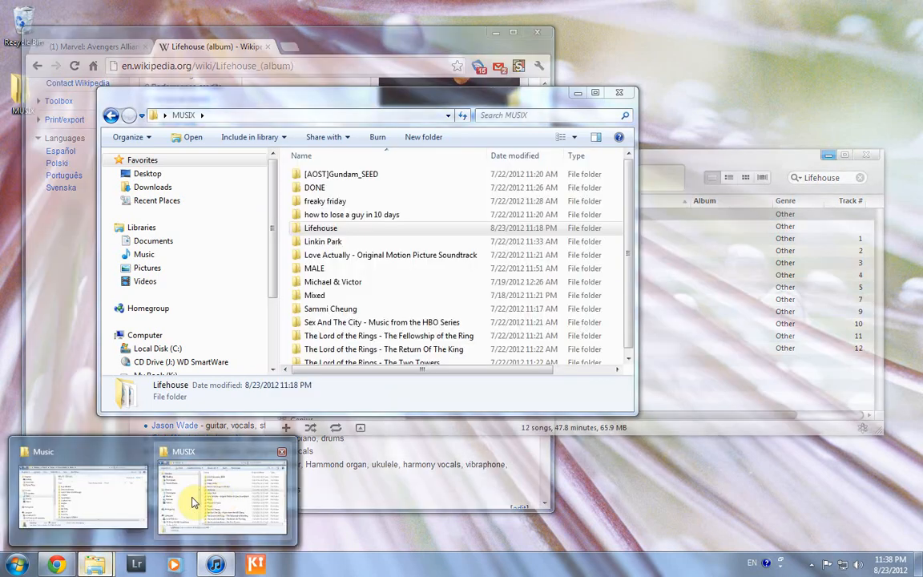
# Bring the Music library Explorer window forward and browse its artist folders
pyautogui.click(102, 504)
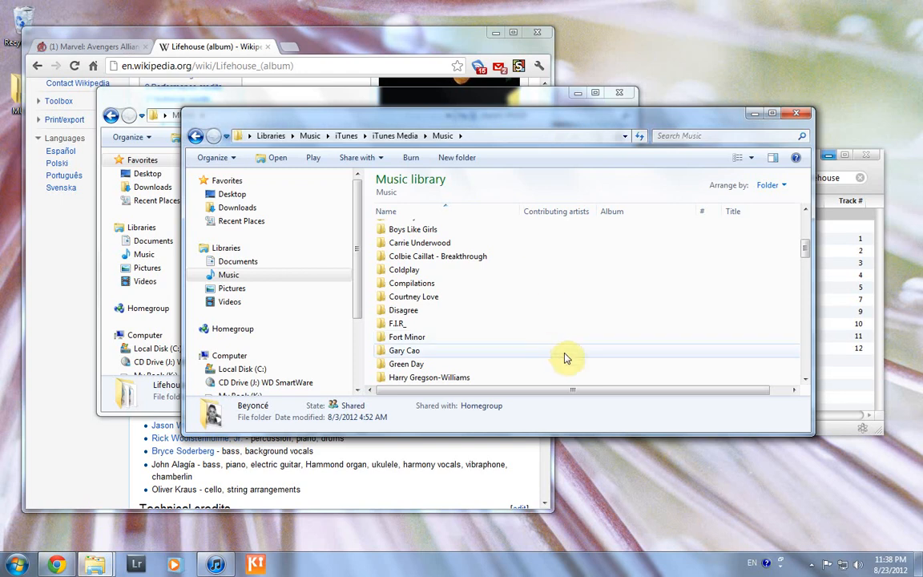
pyautogui.scroll(5, 528, 323)
pyautogui.scroll(-5, 517, 321)
pyautogui.click(474, 313)
pyautogui.scroll(-3, 474, 318)
# Open Lifehouse's Unknown Album folder to check its 12 mp3s, then minimize Explorer
pyautogui.press('l')
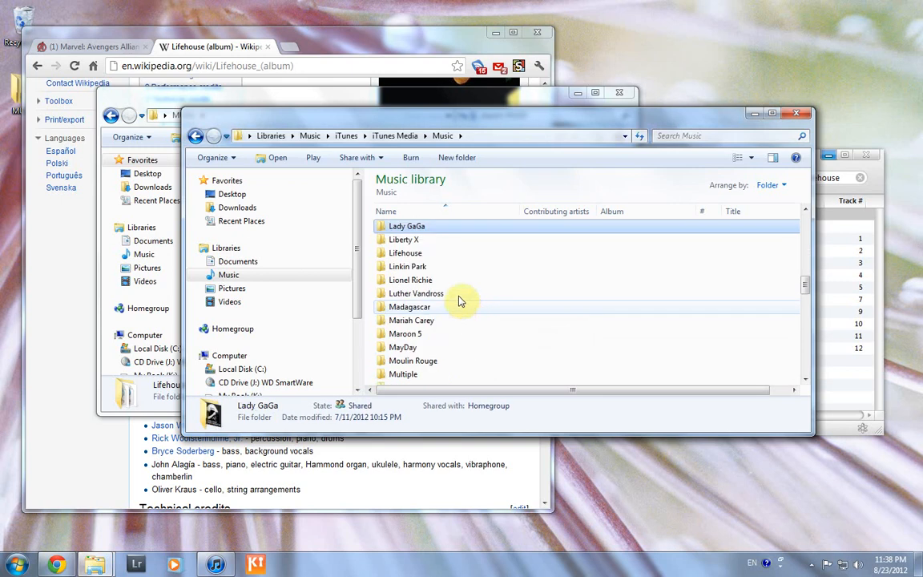
pyautogui.click(431, 256)
pyautogui.doubleClick(431, 256)
pyautogui.doubleClick(423, 231)
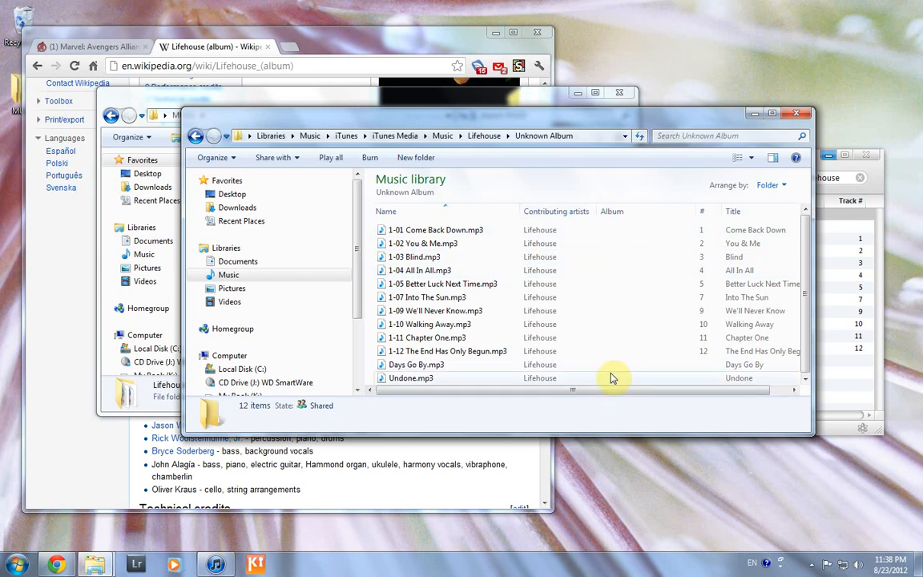
pyautogui.click(753, 117)
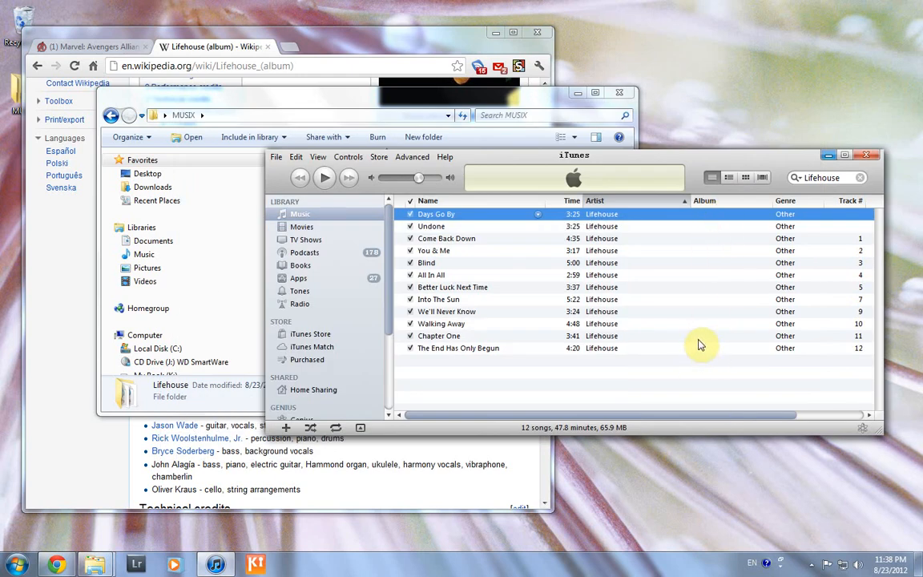
# Select all 12 Lifehouse songs and set their shared Album field to Lifehouse
pyautogui.keyDown('shift'); pyautogui.click(494, 349); pyautogui.keyUp('shift')
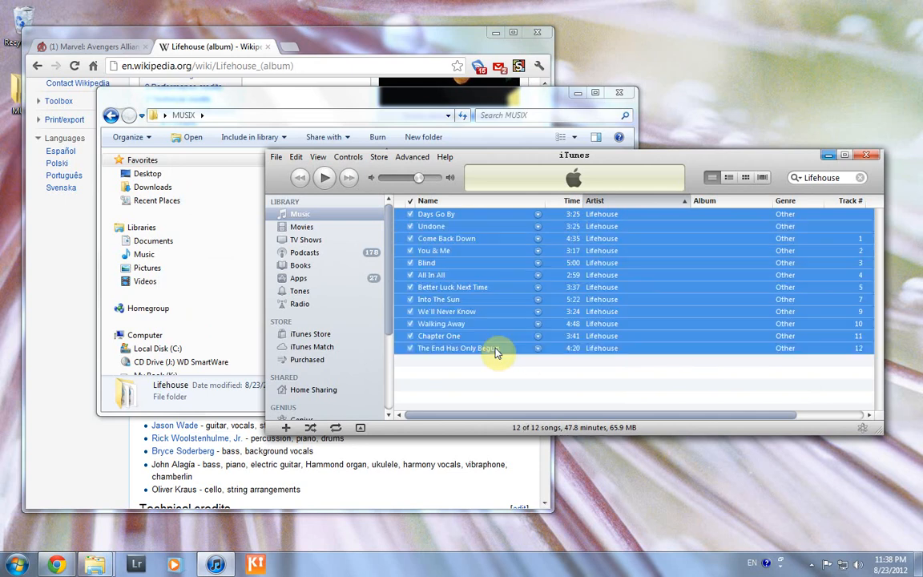
pyautogui.rightClick(491, 277)
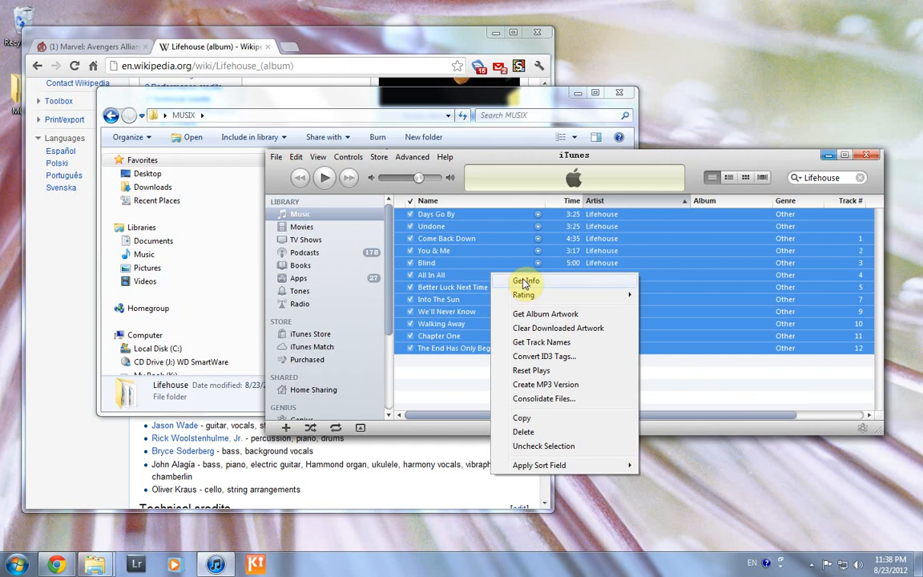
pyautogui.click(524, 282)
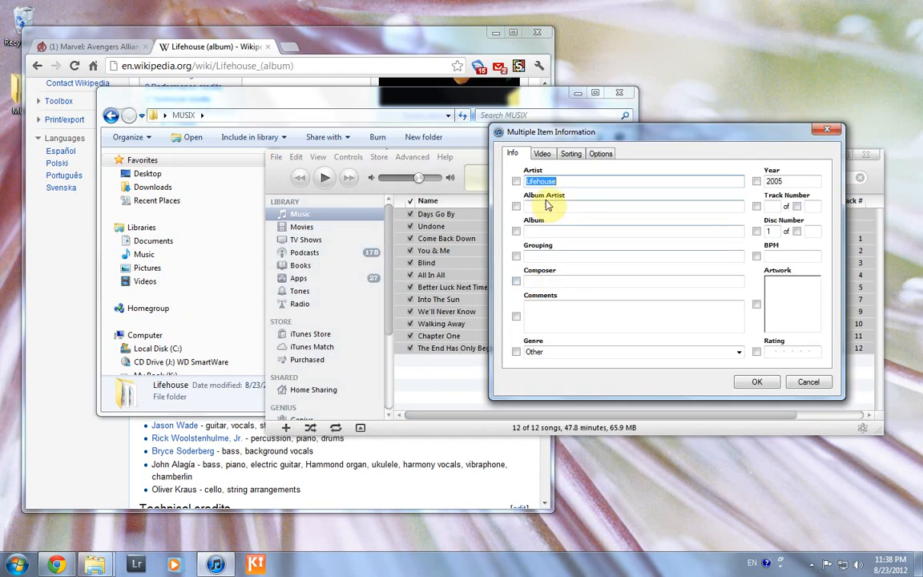
pyautogui.click(560, 233)
pyautogui.write('Lifehouse')
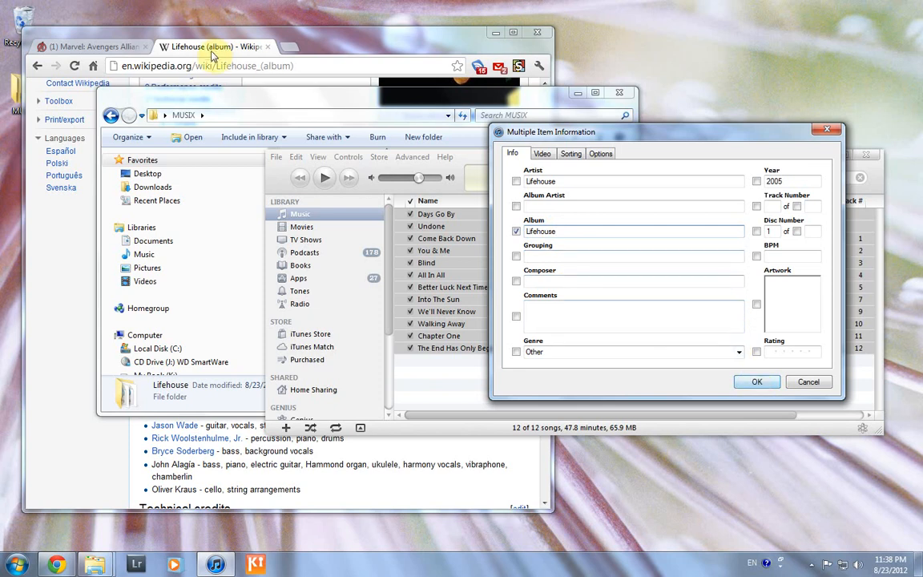
# Check the Wikipedia album page, then give all 12 songs a track total of 12 and apply
pyautogui.click(358, 35)
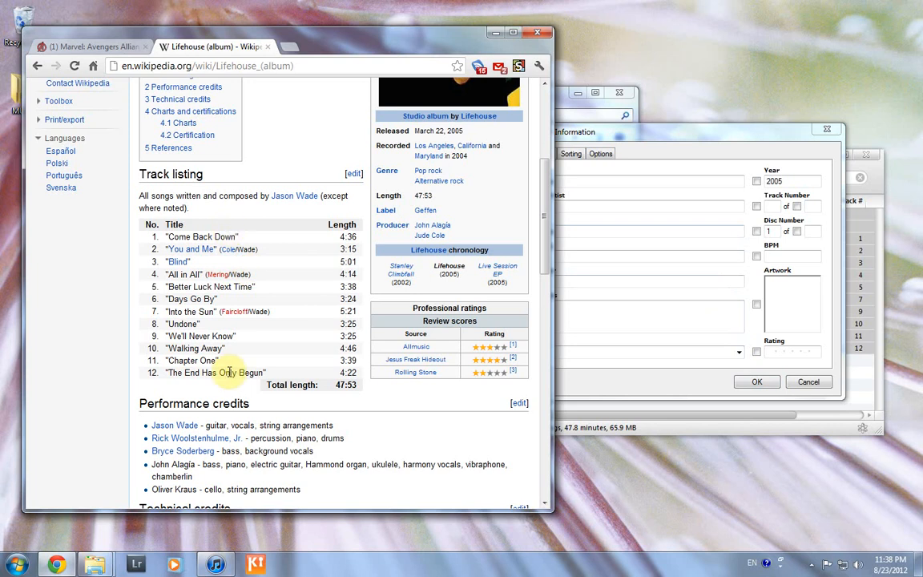
pyautogui.click(715, 144)
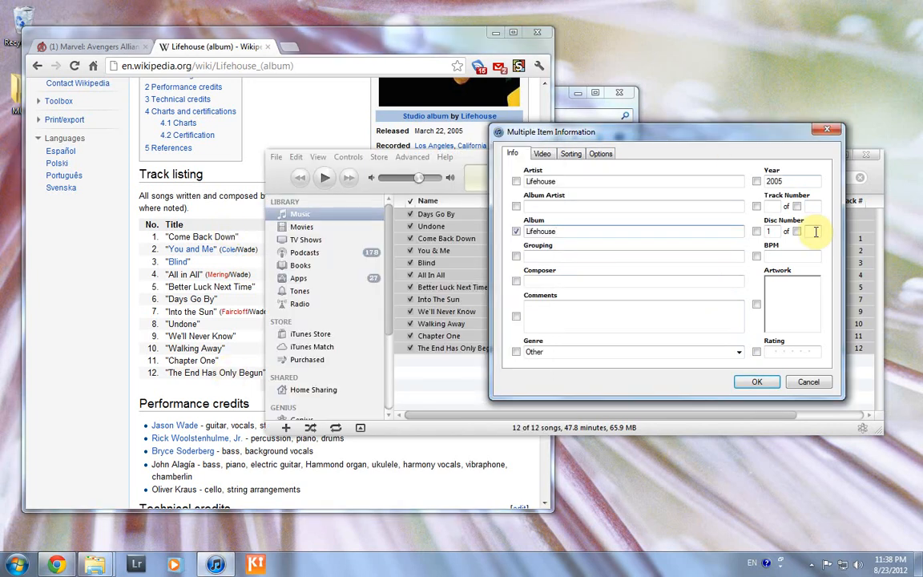
pyautogui.click(811, 206)
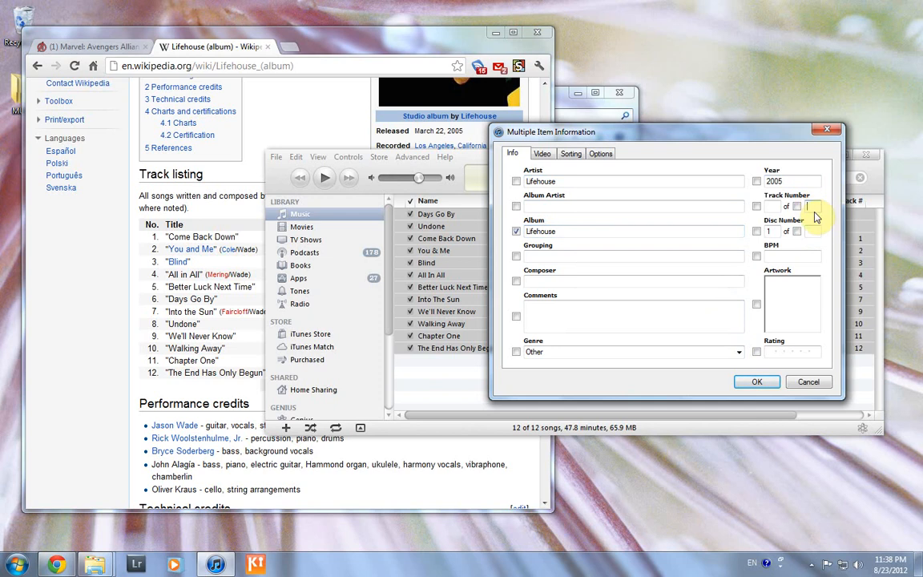
pyautogui.click(761, 385)
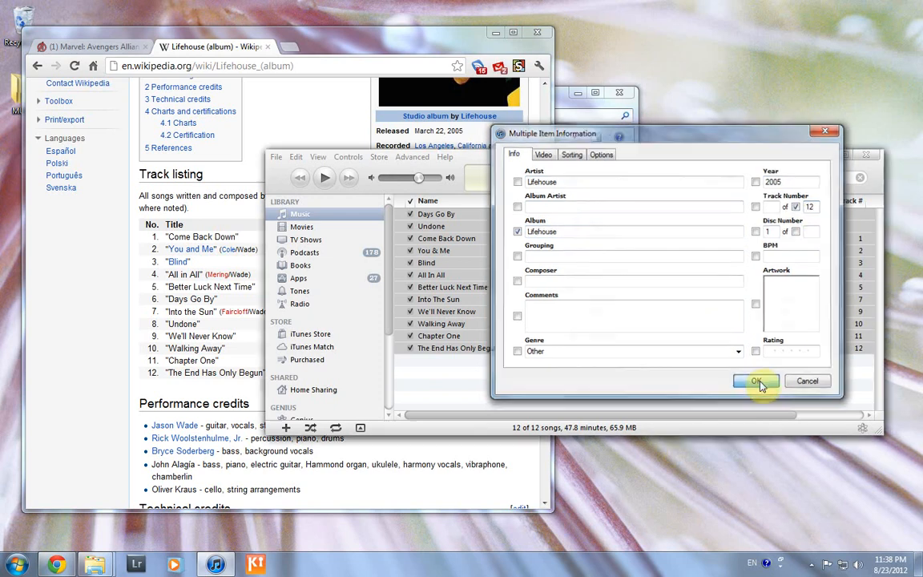
pyautogui.moveTo(773, 419); pyautogui.dragTo(809, 418)
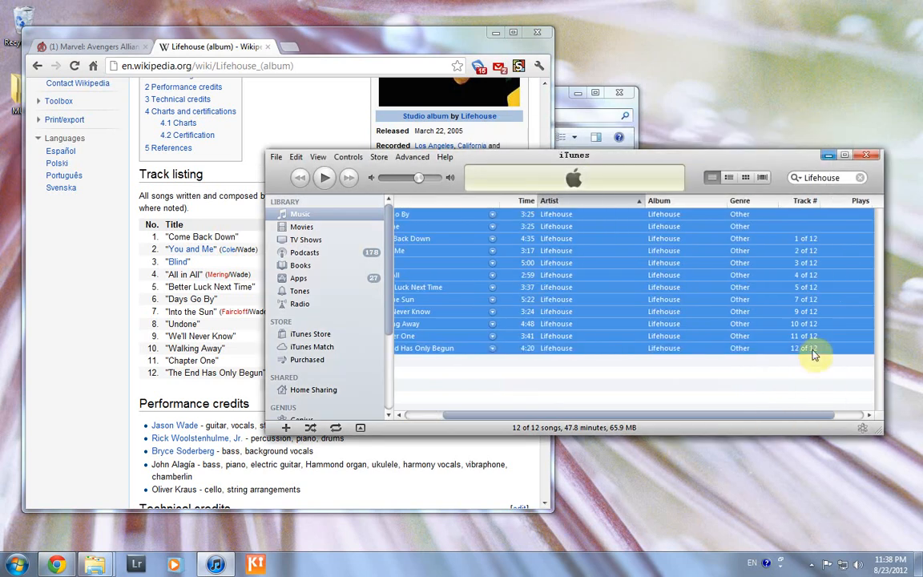
# Play the first Lifehouse song, then clear Explorer's location error and go up to Music
pyautogui.doubleClick(802, 287)
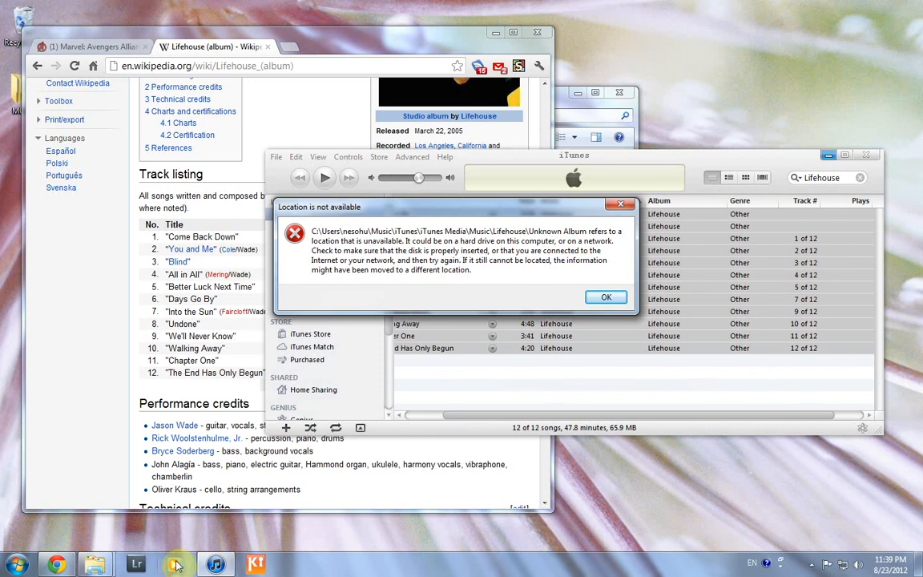
pyautogui.moveTo(95, 564)
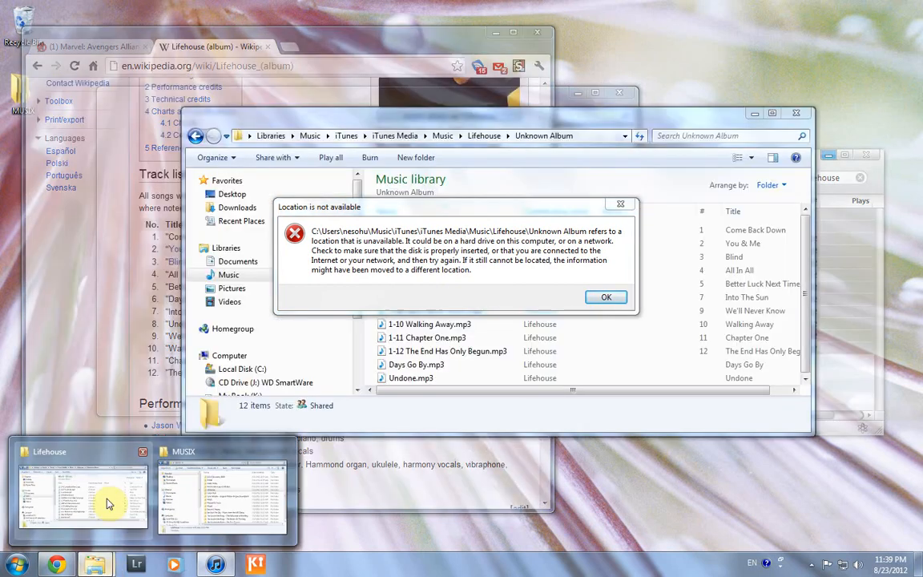
pyautogui.click(109, 503)
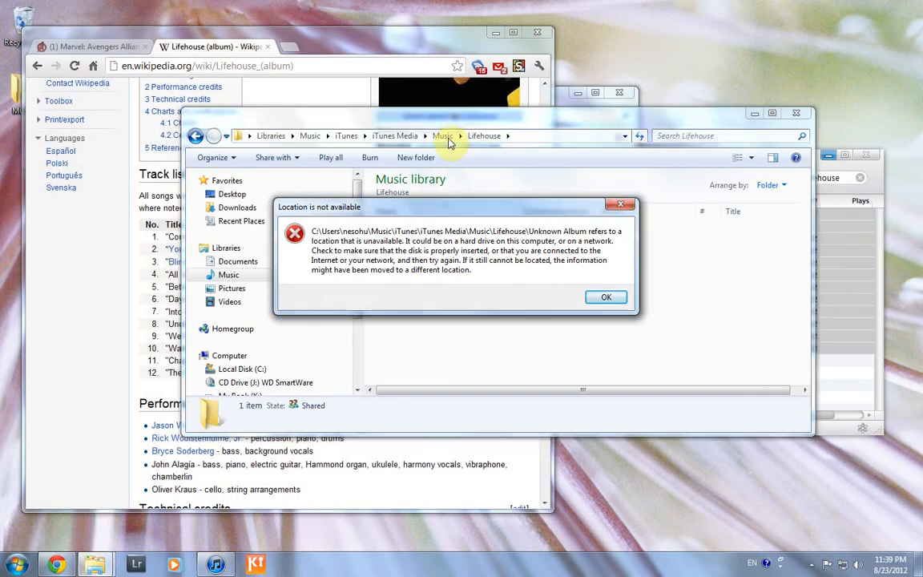
pyautogui.click(448, 141)
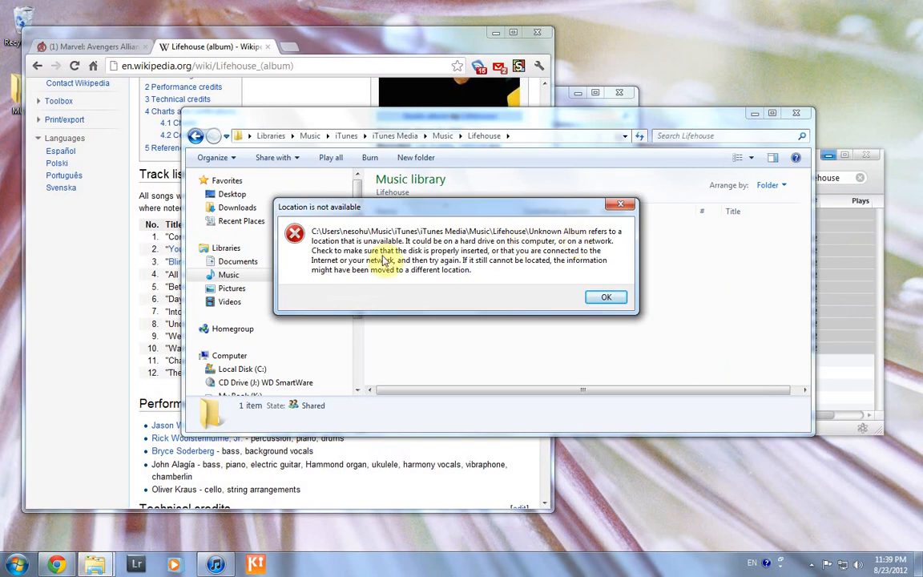
pyautogui.click(605, 298)
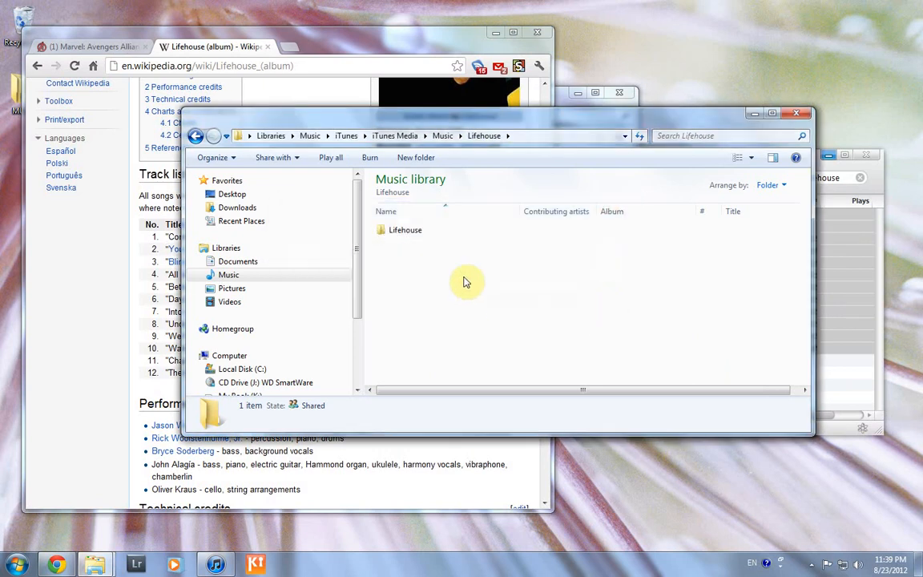
pyautogui.click(443, 136)
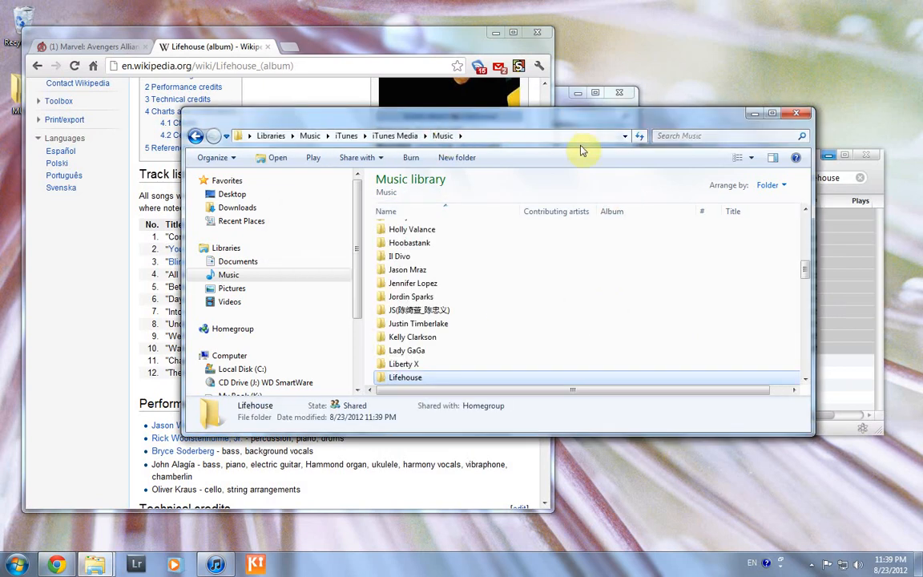
pyautogui.click(755, 113)
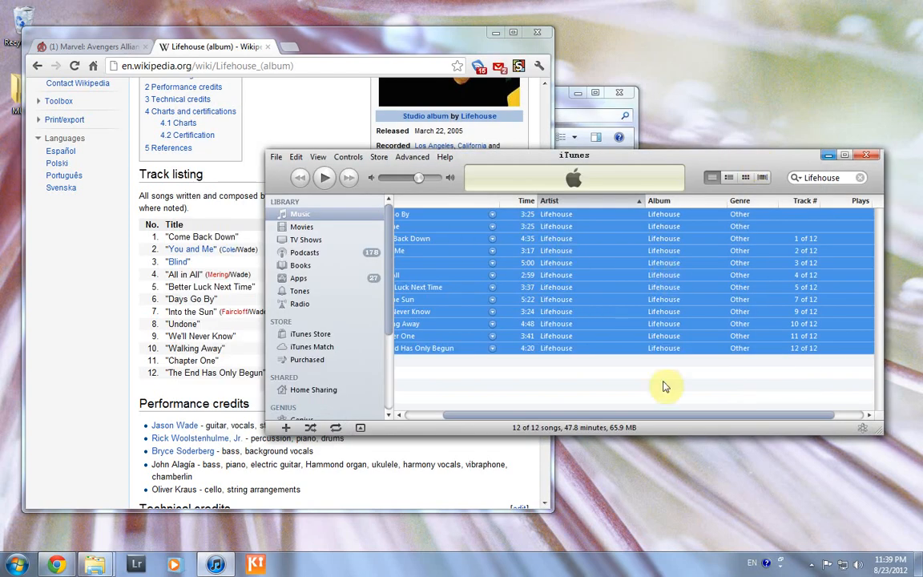
pyautogui.moveTo(689, 420); pyautogui.dragTo(670, 423)
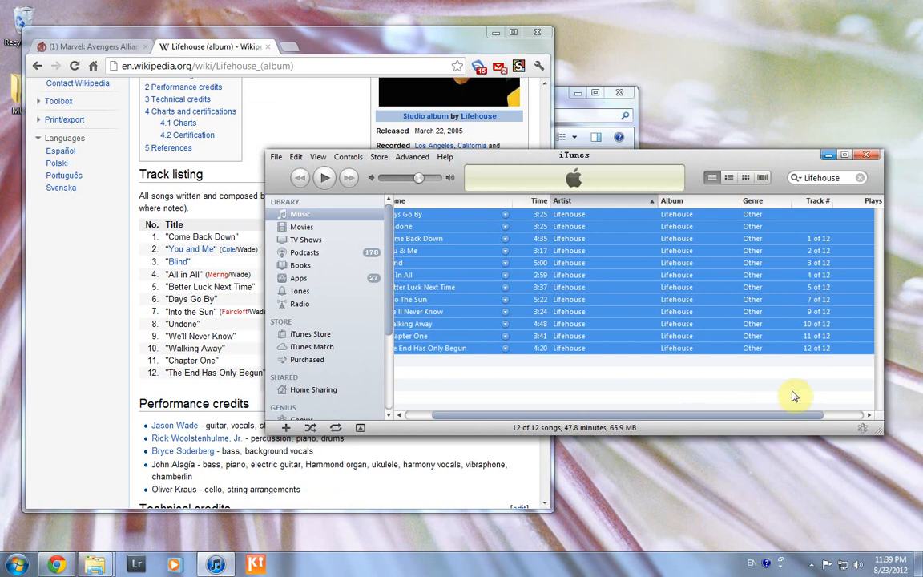
pyautogui.moveTo(782, 416); pyautogui.dragTo(716, 416)
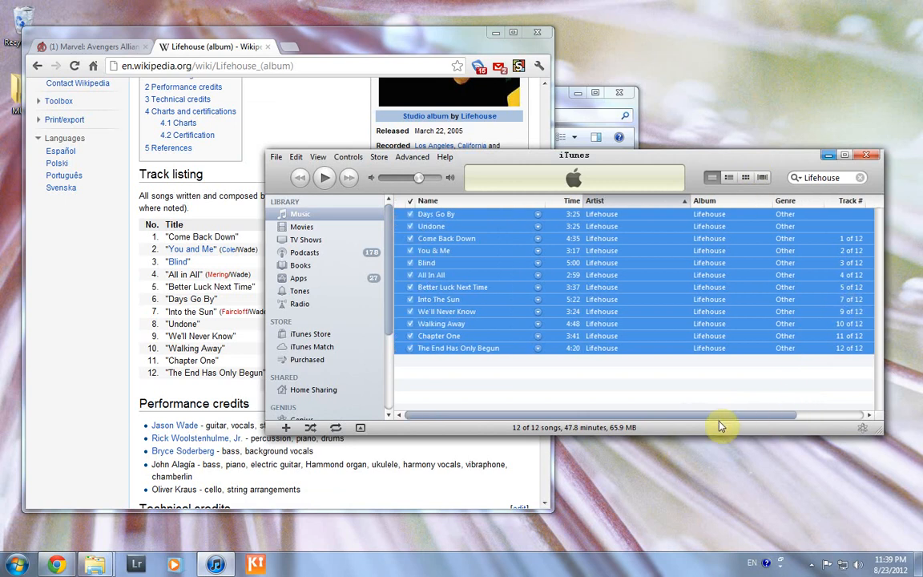
pyautogui.click(459, 215)
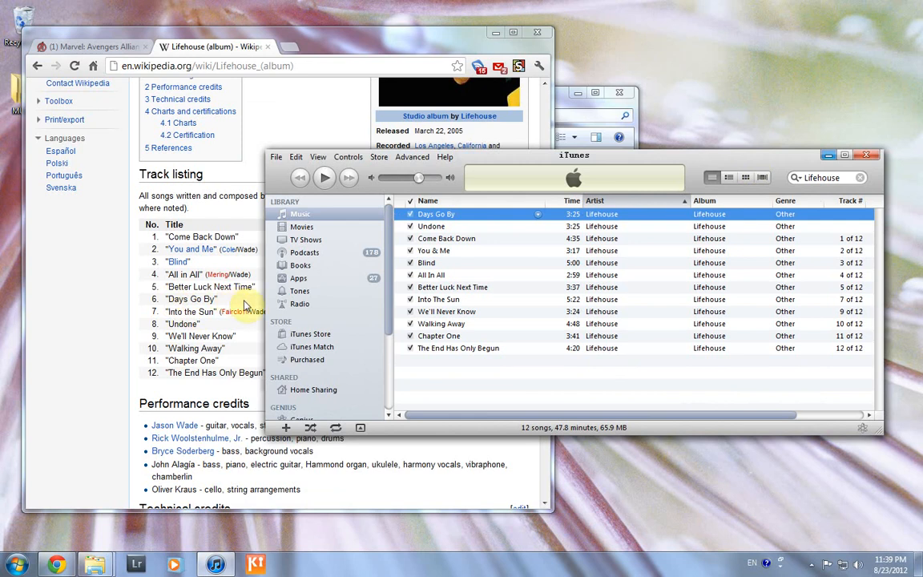
# Number Days Go By as track 6 in its Get Info tags
pyautogui.rightClick(505, 218)
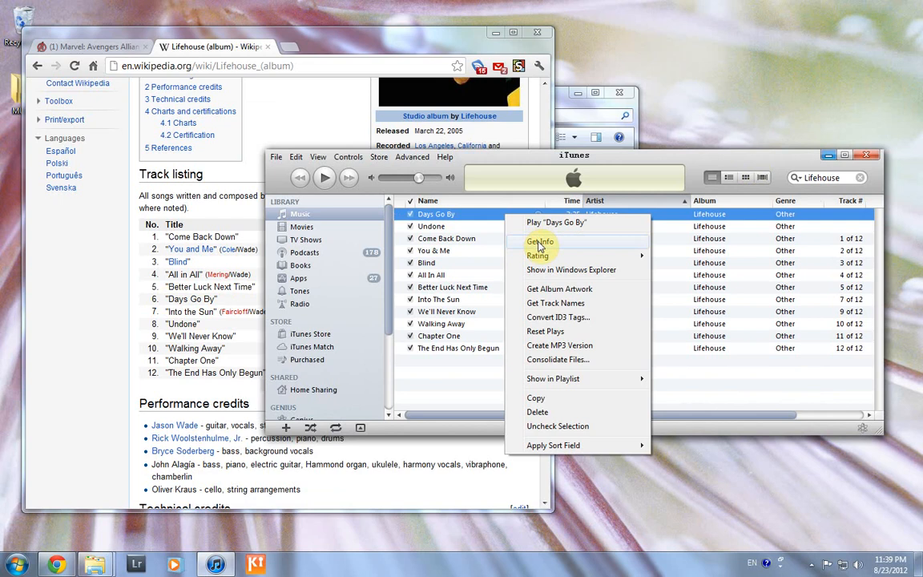
pyautogui.click(539, 243)
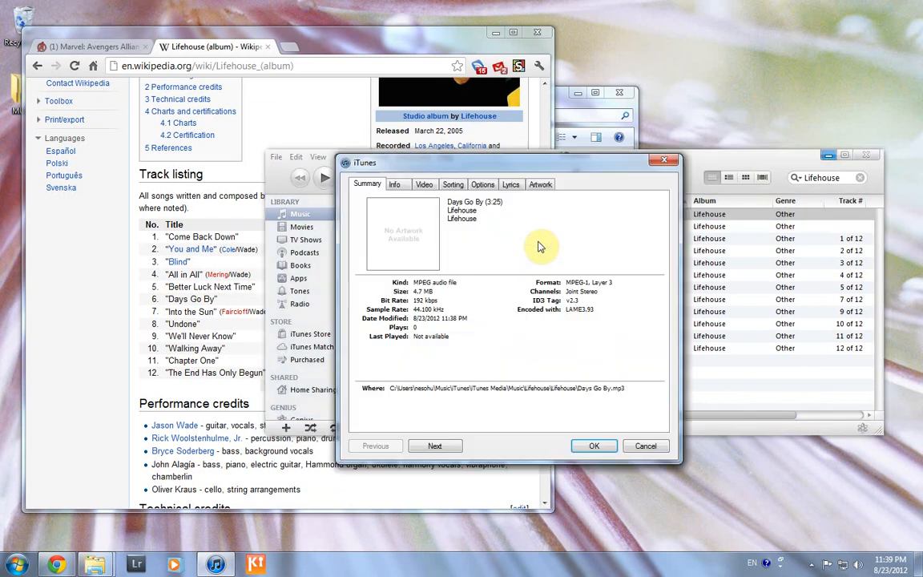
pyautogui.click(395, 185)
pyautogui.click(619, 261)
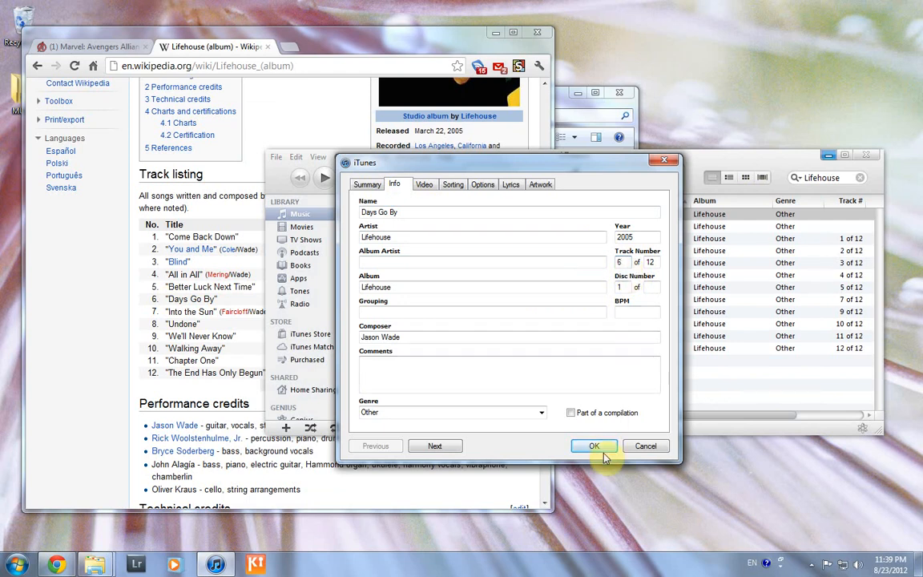
pyautogui.click(594, 446)
# Number Undone as track 8 of 12 in its Get Info tags
pyautogui.click(494, 214)
pyautogui.rightClick(494, 214)
pyautogui.click(551, 238)
pyautogui.click(626, 263)
pyautogui.write('8')
pyautogui.click(594, 445)
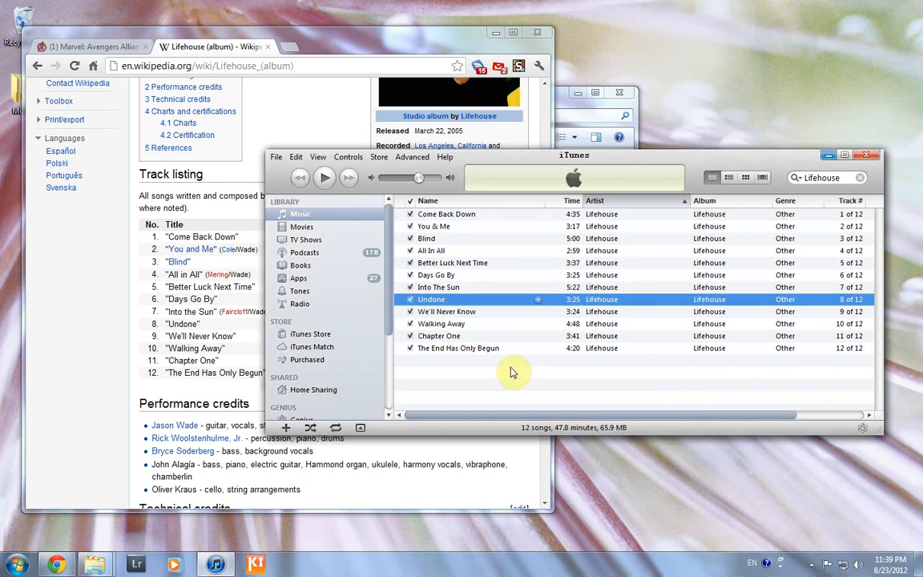
pyautogui.click(95, 565)
# Open Music > Lifehouse > Lifehouse to see the 12 mp3s renamed 1-01 to 1-12
pyautogui.click(79, 501)
pyautogui.doubleClick(406, 367)
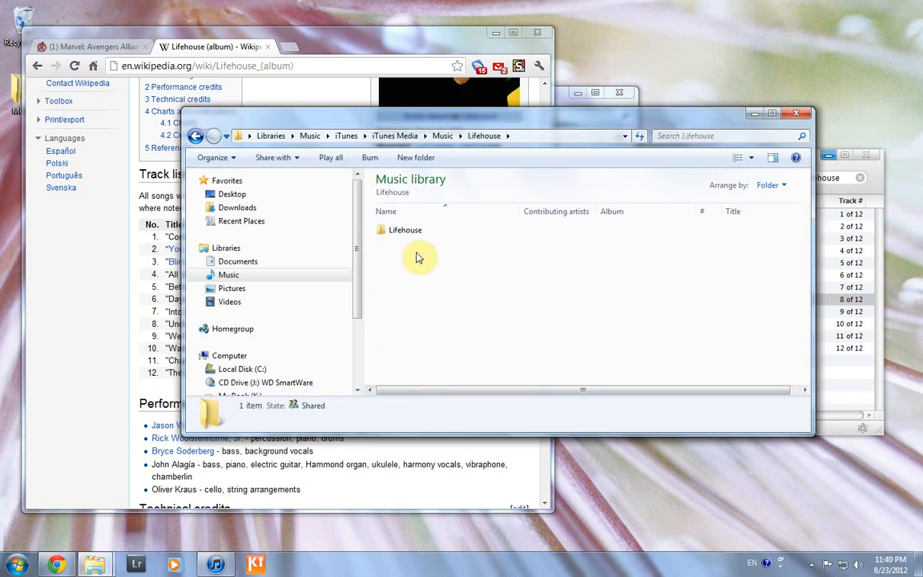
pyautogui.click(416, 237)
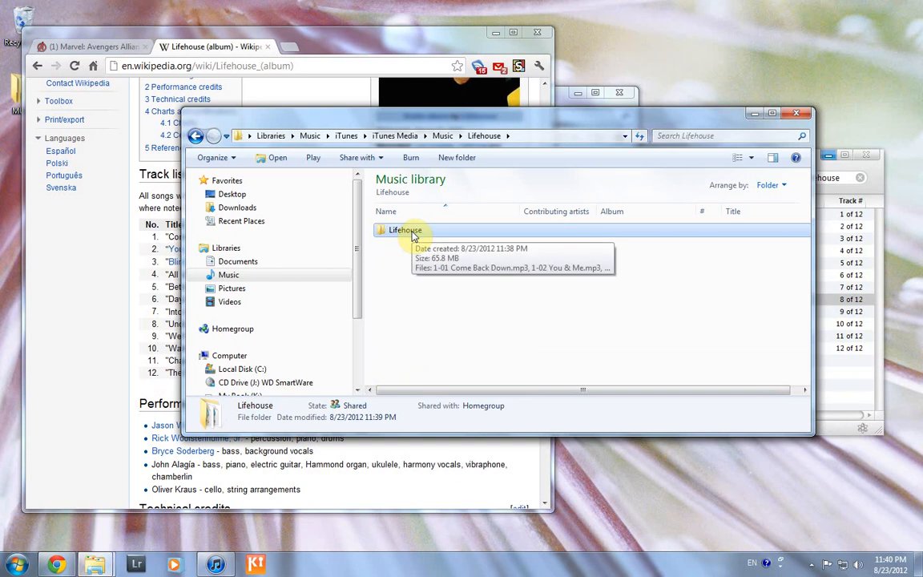
pyautogui.doubleClick(410, 231)
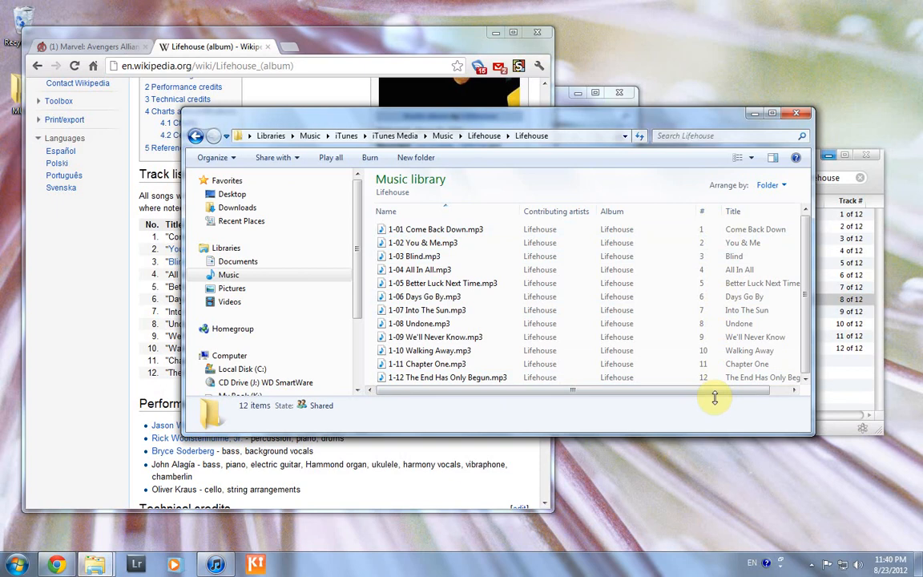
# Bring iTunes forward and clear the Lifehouse search to show the whole library
pyautogui.click(839, 168)
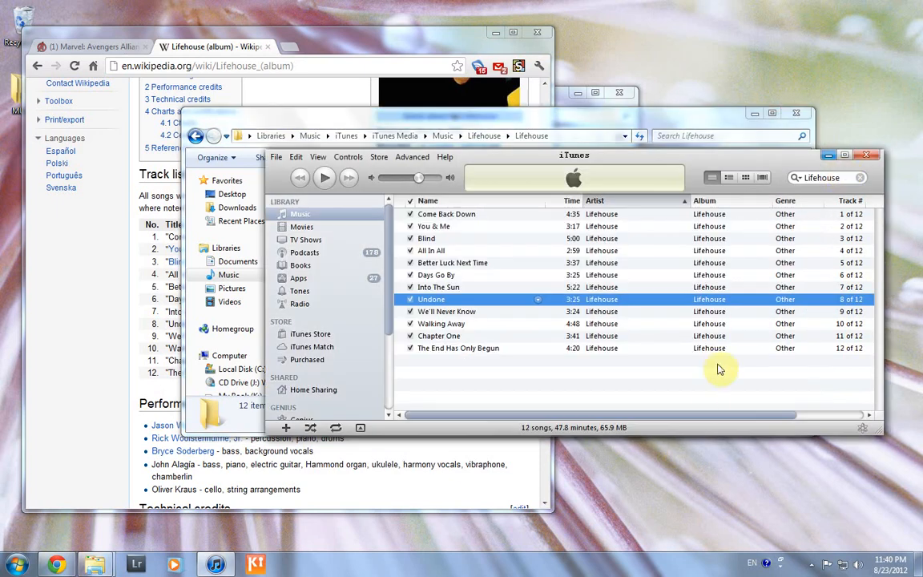
pyautogui.moveTo(729, 420); pyautogui.dragTo(682, 421)
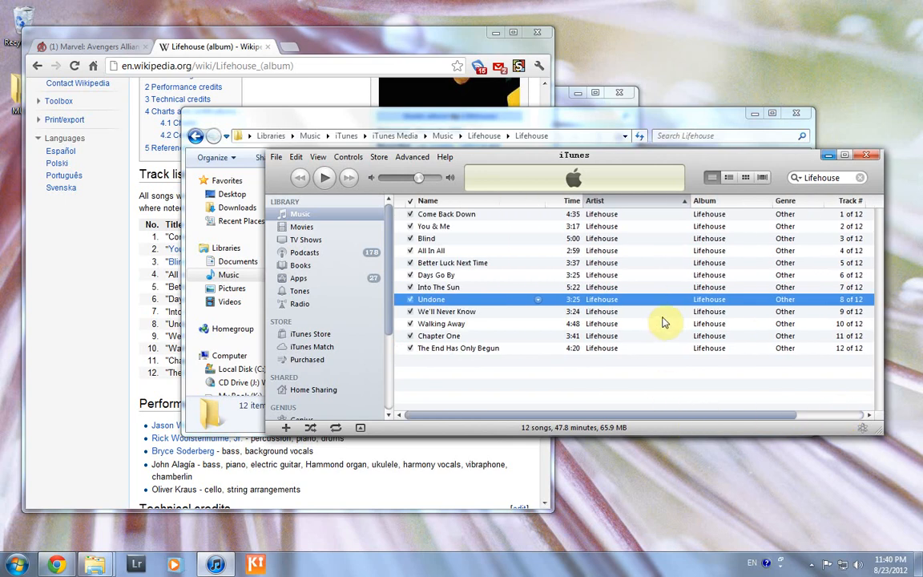
pyautogui.click(861, 177)
pyautogui.scroll(8, 614, 301)
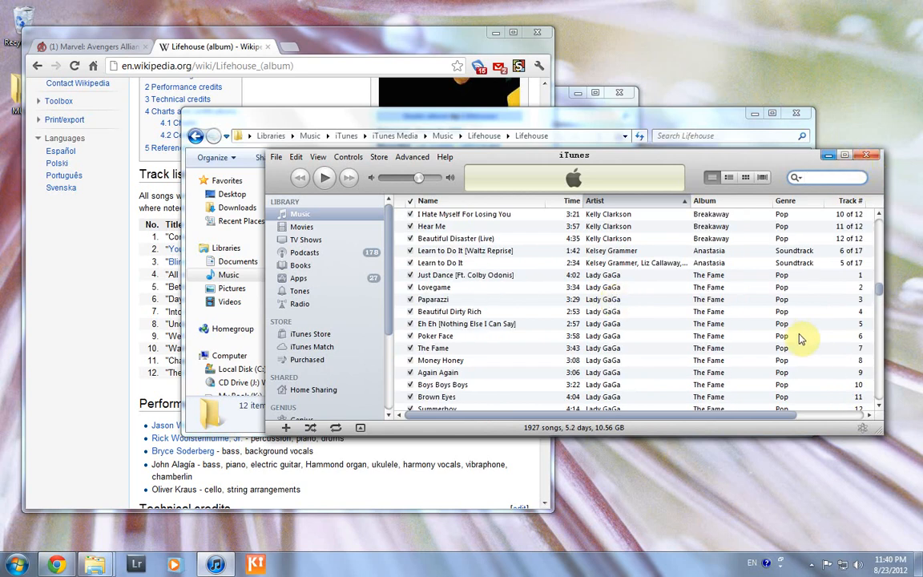
pyautogui.click(602, 277)
# Select all 12 Lifehouse tracks, then bring the Lifehouse Wikipedia page with its cover forward
pyautogui.scroll(-8, 617, 284)
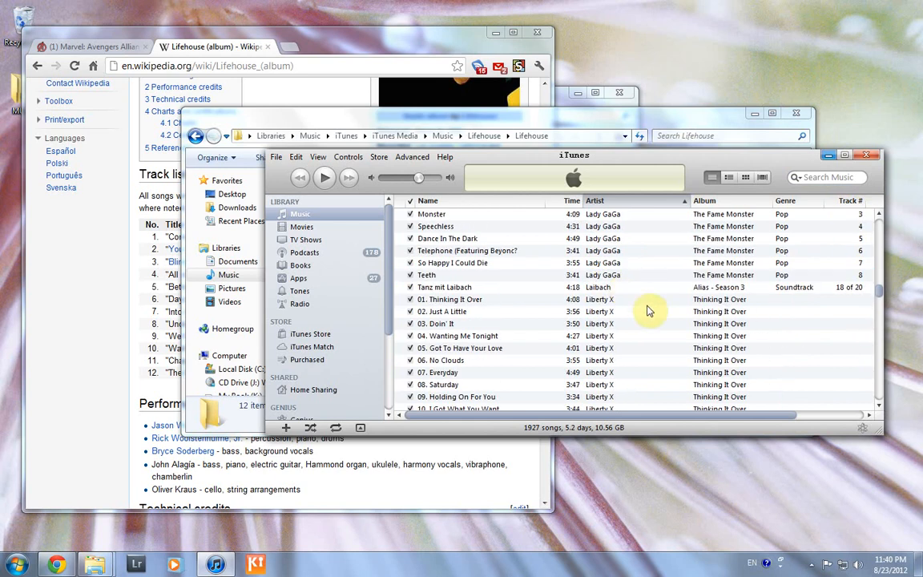
pyautogui.scroll(6, 649, 311)
pyautogui.scroll(-3, 651, 310)
pyautogui.scroll(-9, 637, 364)
pyautogui.click(613, 323)
pyautogui.scroll(3, 635, 293)
pyautogui.keyDown('shift'); pyautogui.click(624, 289); pyautogui.keyUp('shift')
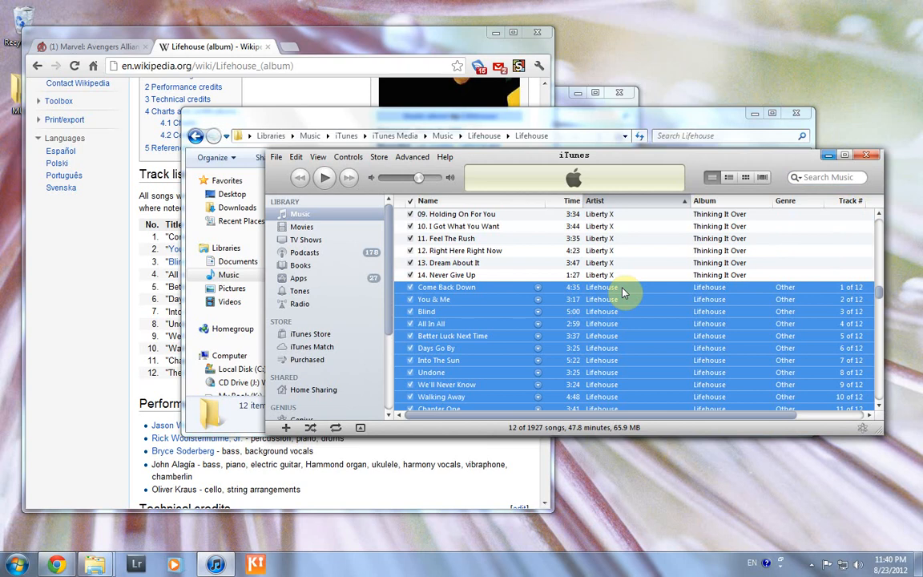
pyautogui.click(346, 39)
pyautogui.scroll(3, 377, 152)
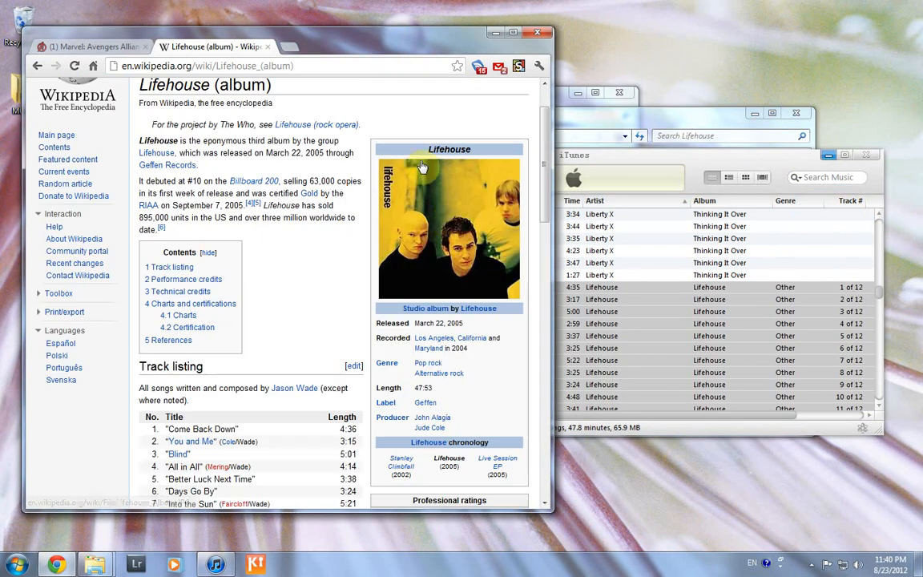
# Save the Wikipedia Lifehouse cover to the Desktop as 220px-Lifehouse_Album.JPG
pyautogui.rightClick(454, 233)
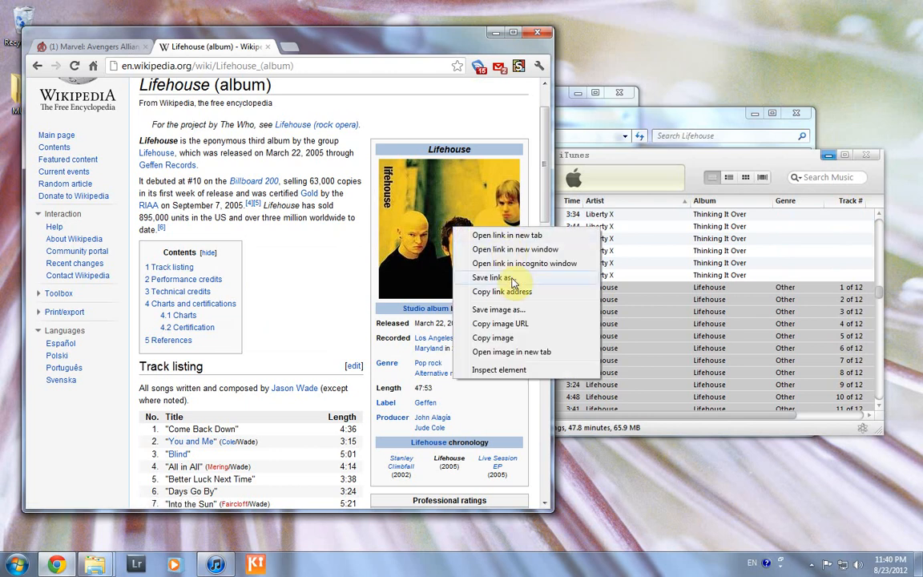
pyautogui.click(519, 312)
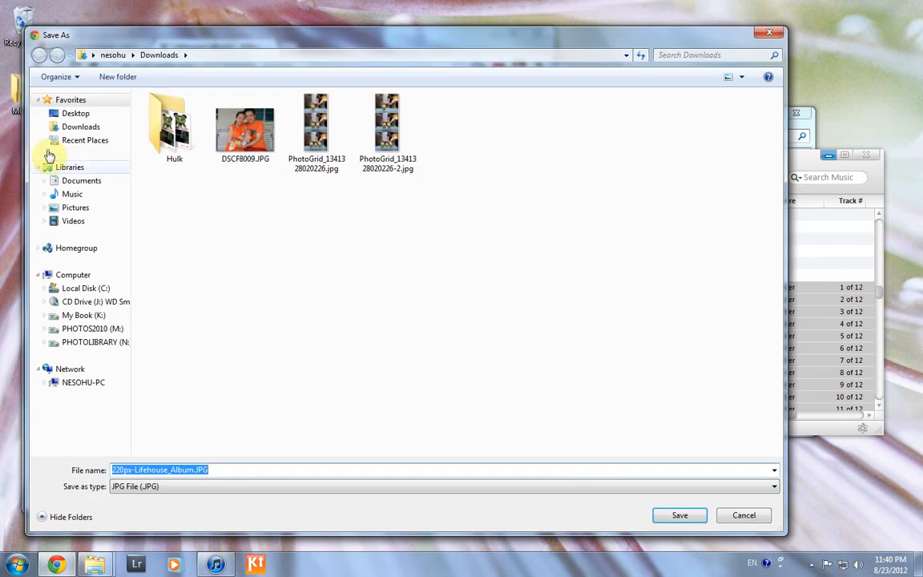
pyautogui.click(75, 116)
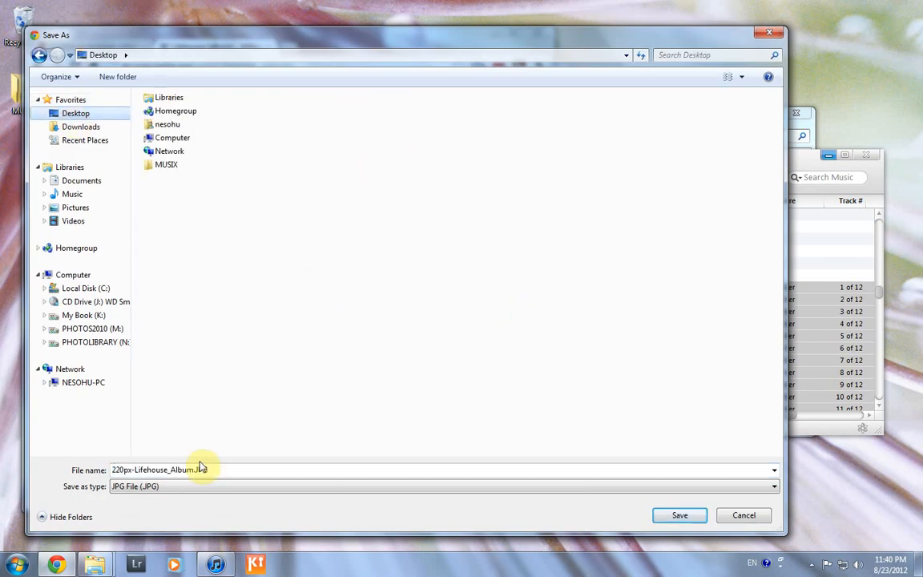
pyautogui.click(680, 516)
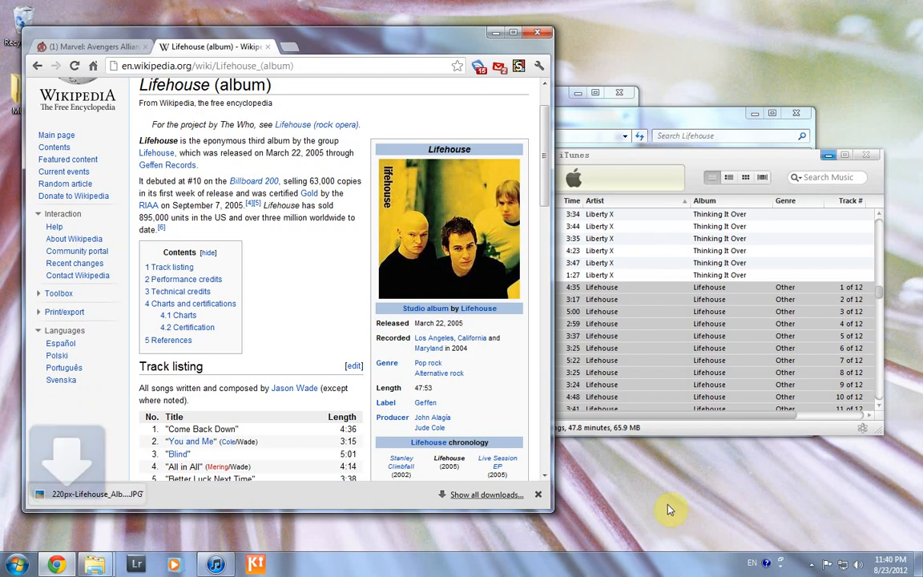
# Apply Desktop's 220px-Lifehouse_Album.JPG as artwork to all 12 selected Lifehouse tracks
pyautogui.click(494, 34)
pyautogui.rightClick(687, 326)
pyautogui.click(712, 331)
pyautogui.click(757, 306)
pyautogui.click(788, 311)
pyautogui.doubleClick(788, 311)
pyautogui.click(298, 164)
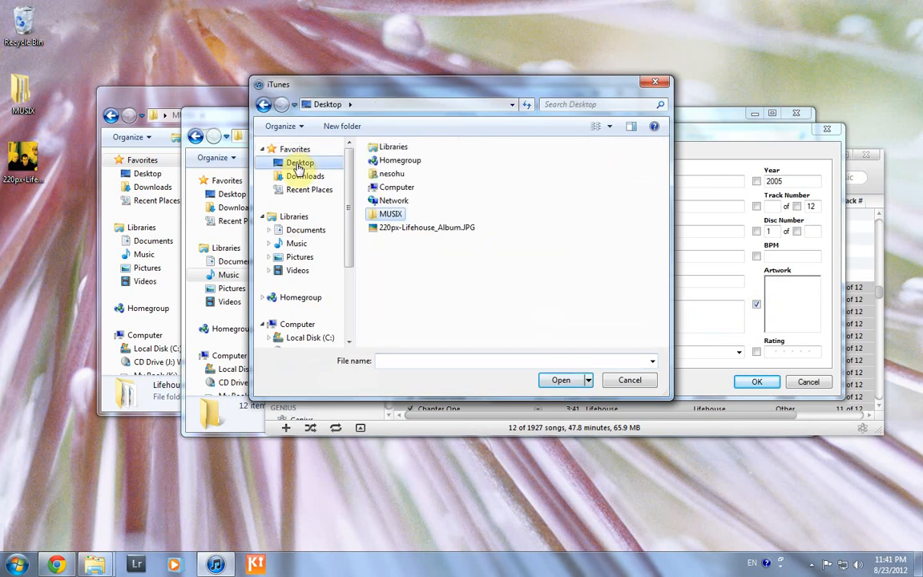
pyautogui.click(376, 227)
pyautogui.click(567, 386)
pyautogui.click(755, 383)
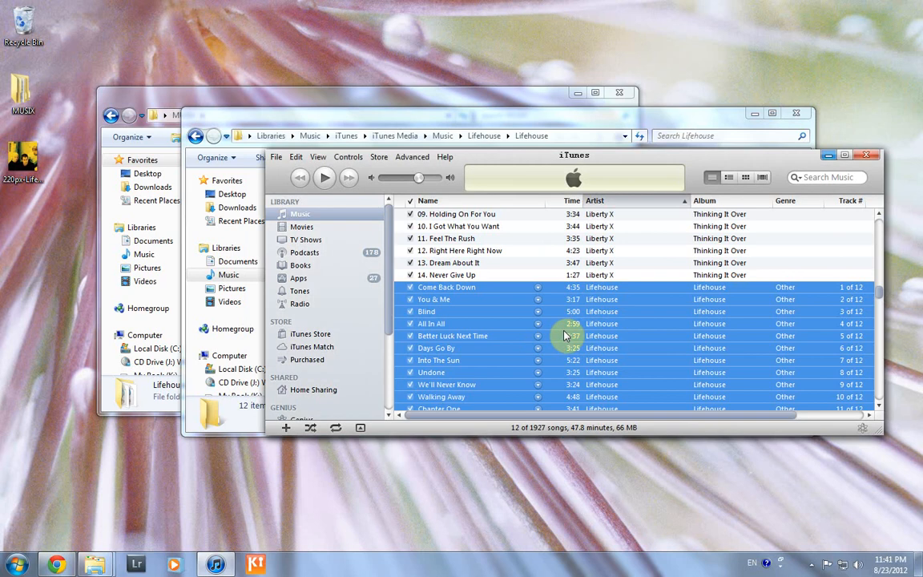
# Browse Cover Flow from The Fame Monster to Liberty X's Thinking It Over, then return to Chrome
pyautogui.click(763, 178)
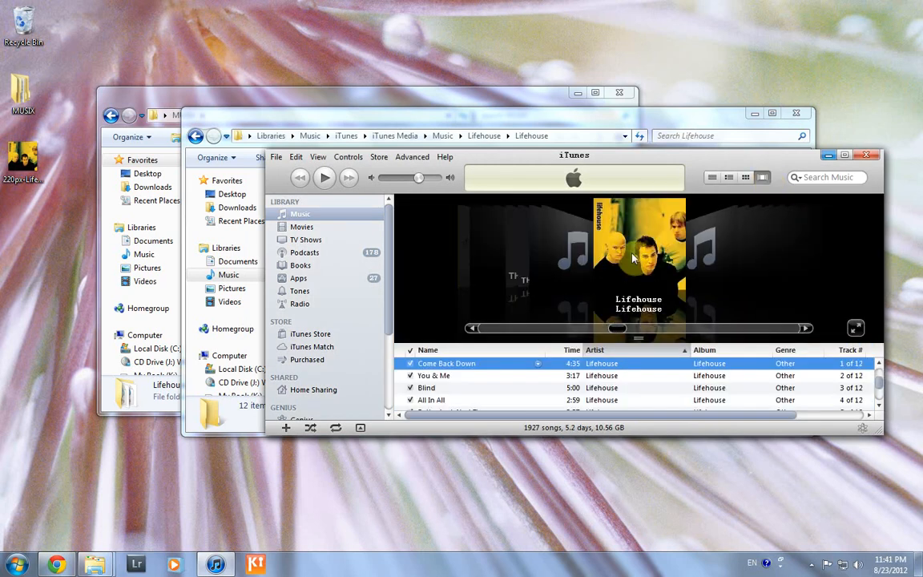
pyautogui.click(474, 330)
pyautogui.click(474, 330)
pyautogui.click(473, 330)
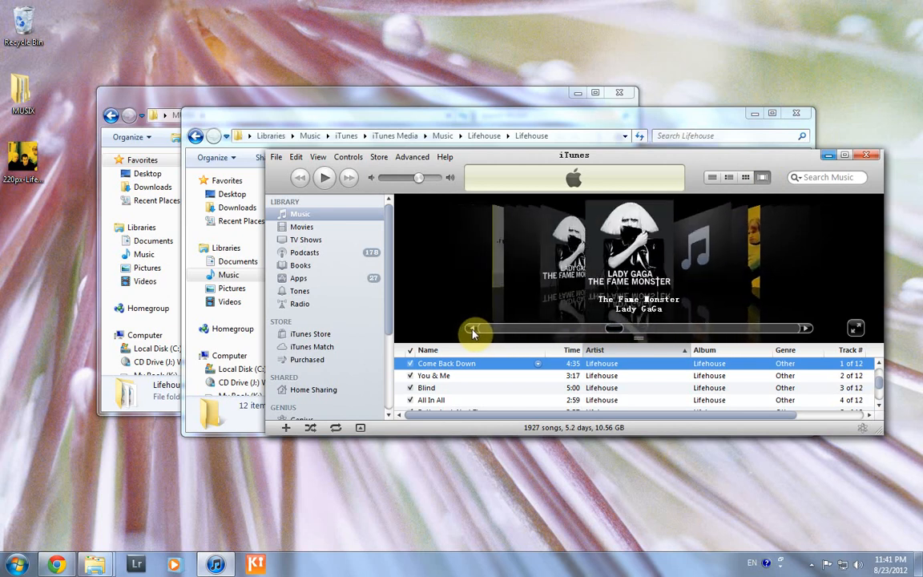
pyautogui.click(805, 329)
pyautogui.click(805, 329)
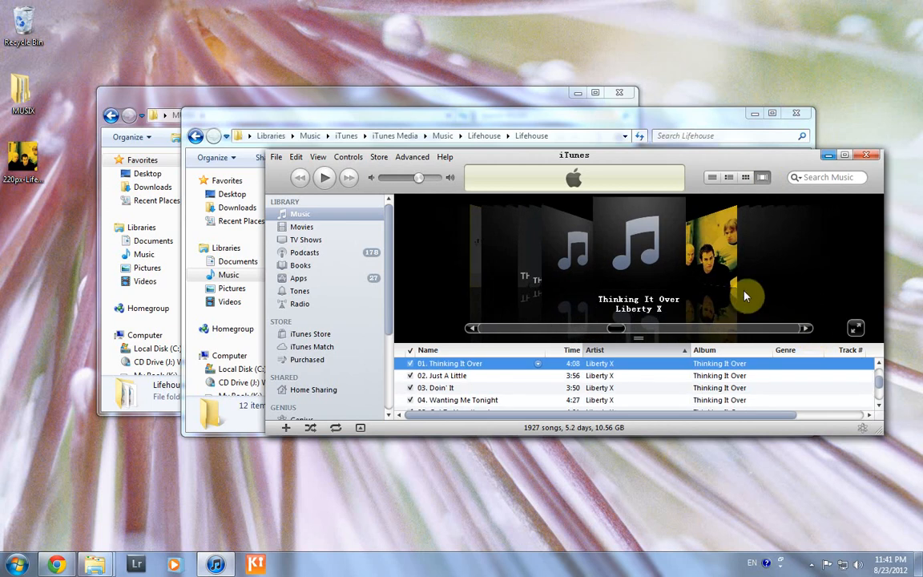
pyautogui.click(71, 561)
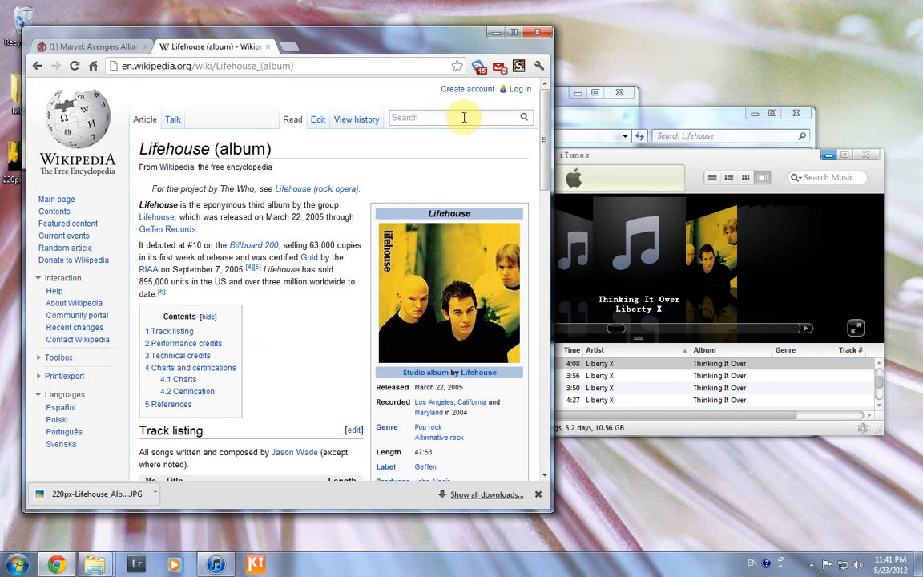
# Search Wikipedia for Liberty X's Thinking It Over and open the article
pyautogui.write('Thinking it')
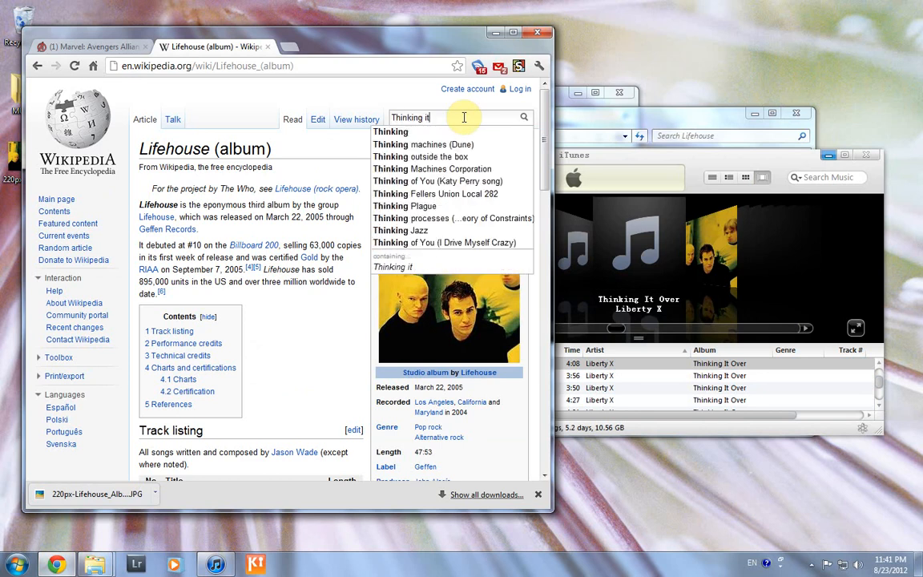
pyautogui.write('It over')
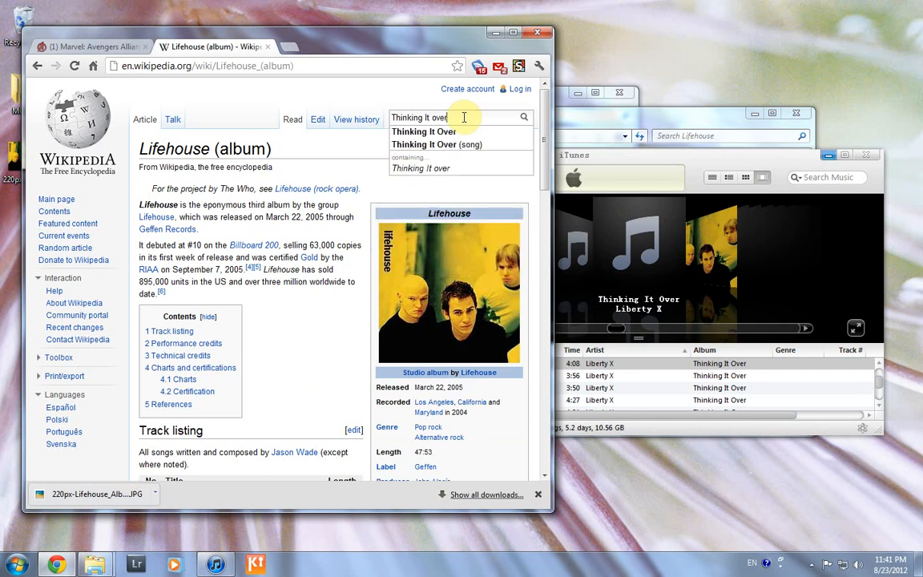
pyautogui.press('Return')
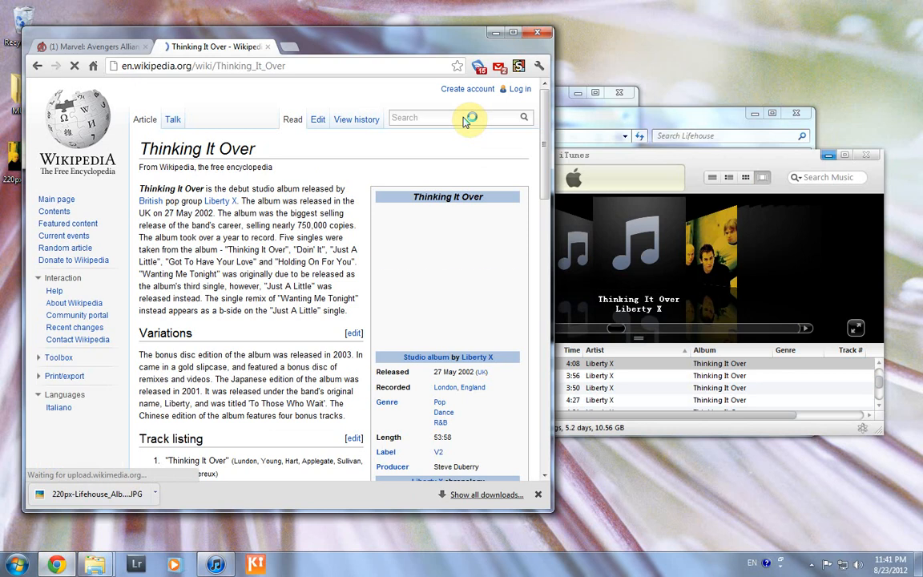
# Save its cover to the Desktop as 220px-Thinking_It_Over(Liberty_X_album)_coverart.jpg
pyautogui.rightClick(470, 280)
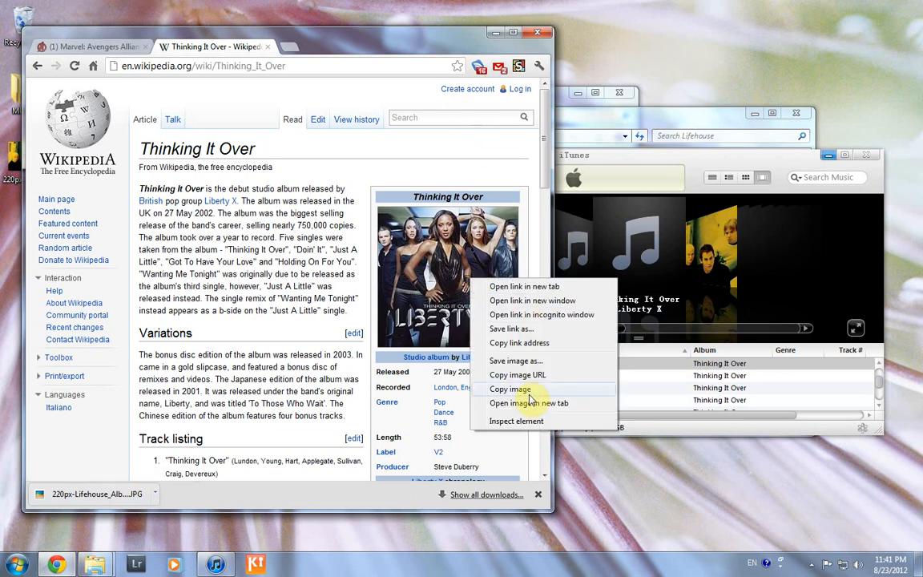
pyautogui.click(528, 362)
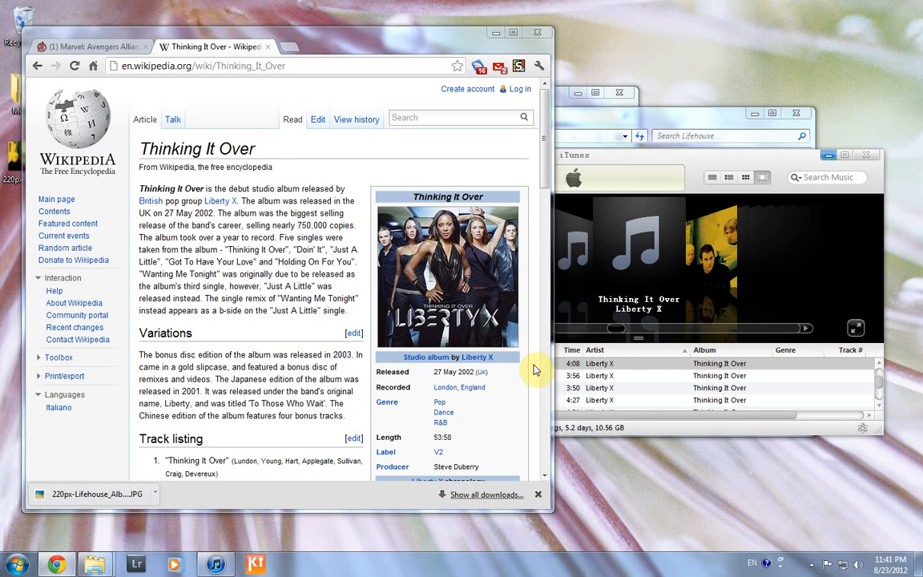
pyautogui.click(679, 515)
pyautogui.click(495, 32)
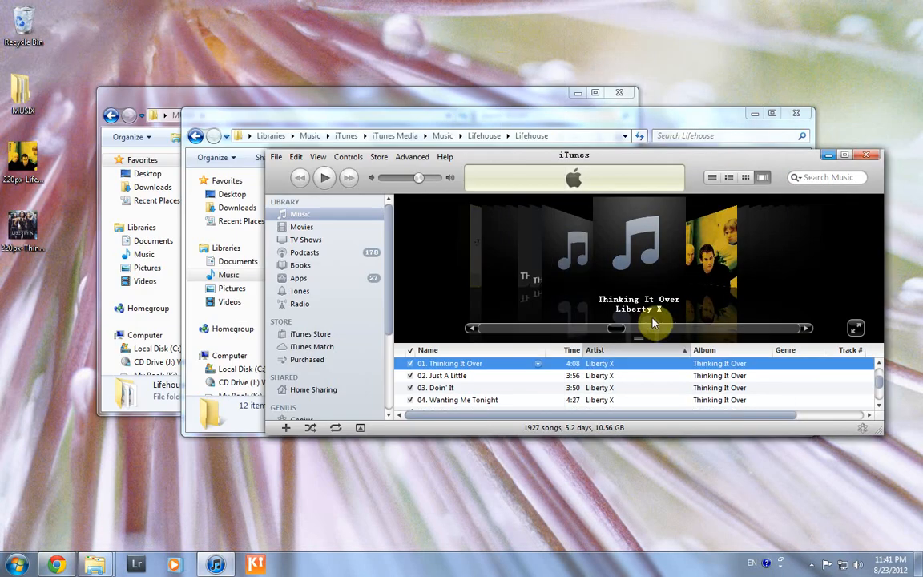
# Maximize iTunes and select all 14 Liberty X Thinking It Over tracks
pyautogui.click(846, 156)
pyautogui.keyDown('shift'); pyautogui.click(470, 415); pyautogui.keyUp('shift')
pyautogui.scroll(2, 471, 322)
# Apply the Thinking It Over cover JPG from the Desktop as artwork for the selected tracks
pyautogui.rightClick(474, 337)
pyautogui.click(534, 348)
pyautogui.doubleClick(801, 311)
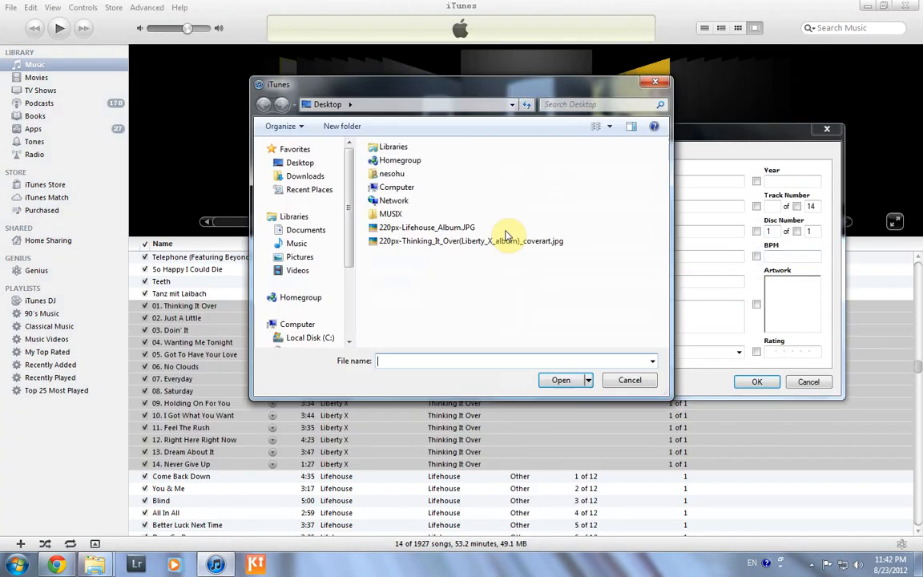
pyautogui.click(376, 240)
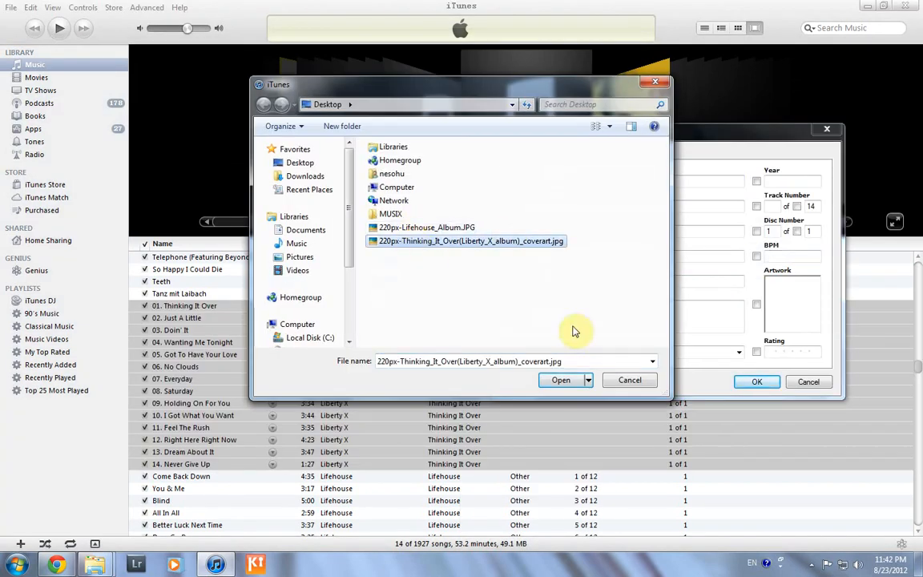
pyautogui.click(565, 380)
pyautogui.click(745, 383)
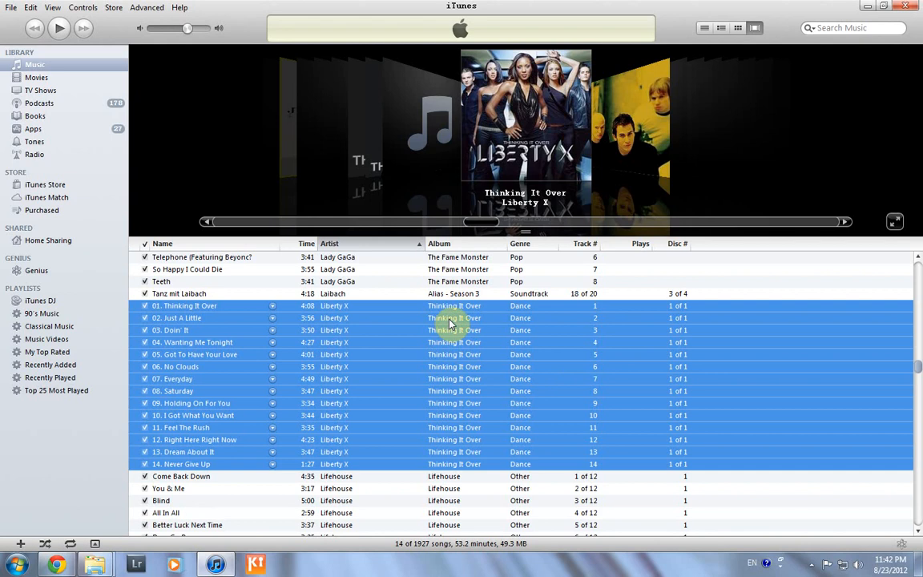
# Step Cover Flow back to the Breakaway cover and enlarge the Cover Flow area
pyautogui.scroll(-3, 487, 392)
pyautogui.scroll(4, 485, 391)
pyautogui.scroll(2, 485, 391)
pyautogui.click(206, 222)
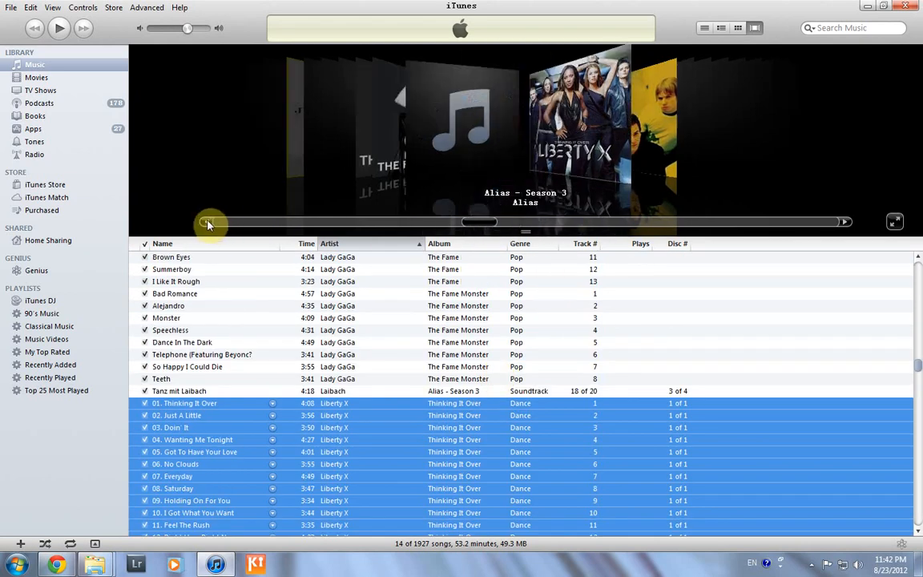
pyautogui.click(209, 222)
pyautogui.click(208, 222)
pyautogui.click(208, 222)
pyautogui.click(208, 222)
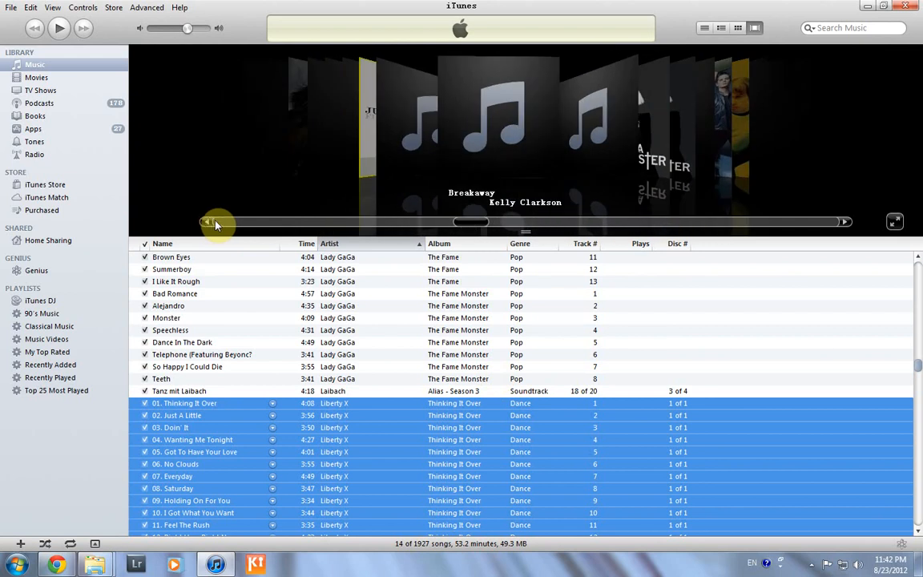
pyautogui.moveTo(520, 238); pyautogui.dragTo(539, 323)
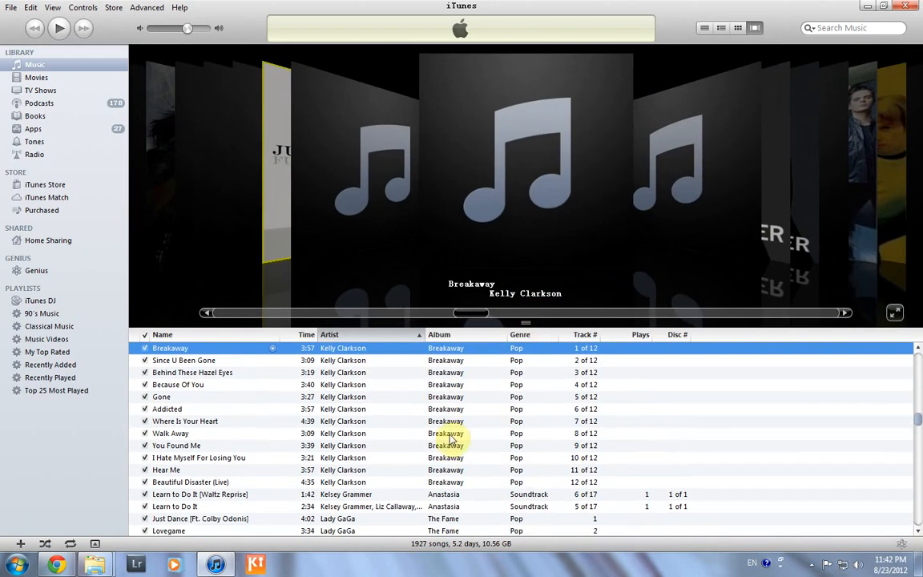
# Play Liberty X's '05. Got To Have Your Love' with its new cover showing
pyautogui.scroll(-7, 439, 422)
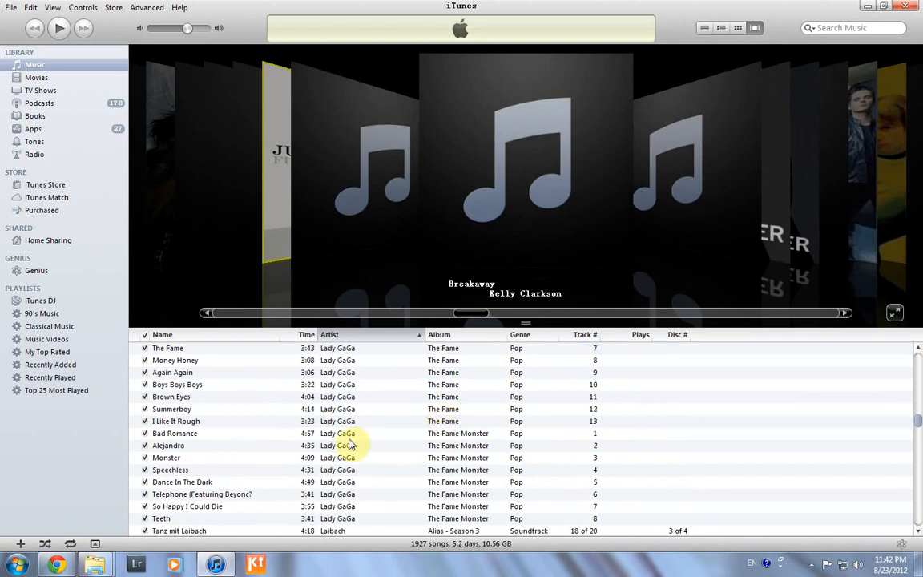
pyautogui.scroll(-5, 408, 423)
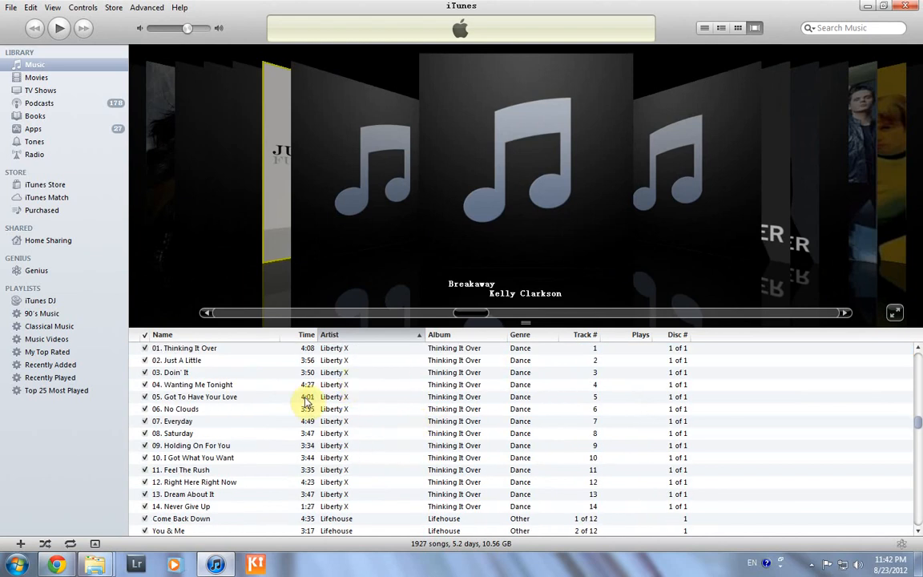
pyautogui.click(216, 398)
pyautogui.doubleClick(215, 398)
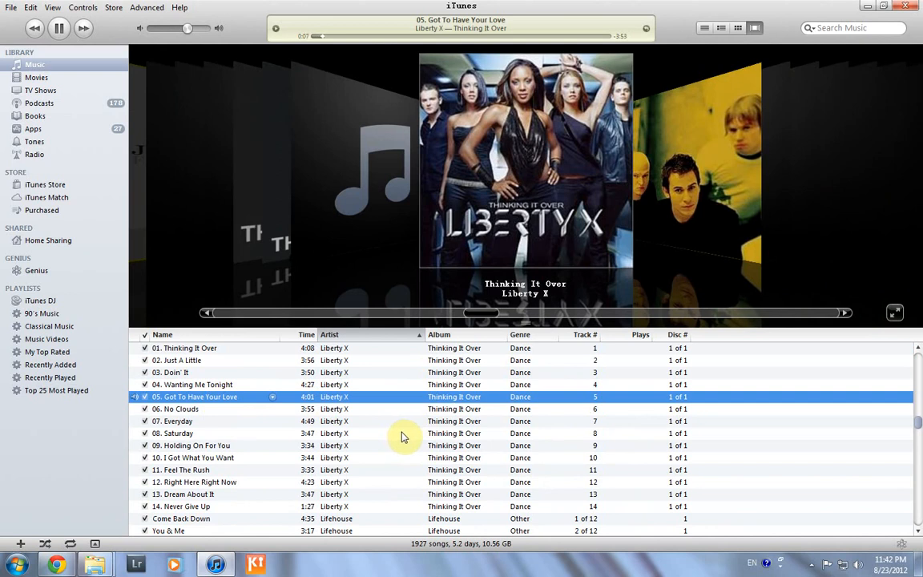
pyautogui.click(811, 565)
pyautogui.rightClick(812, 500)
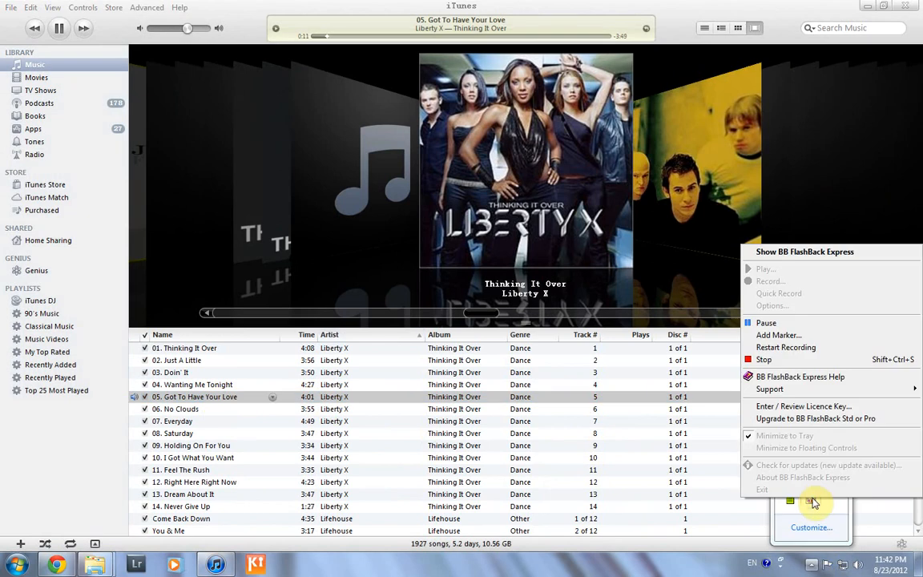